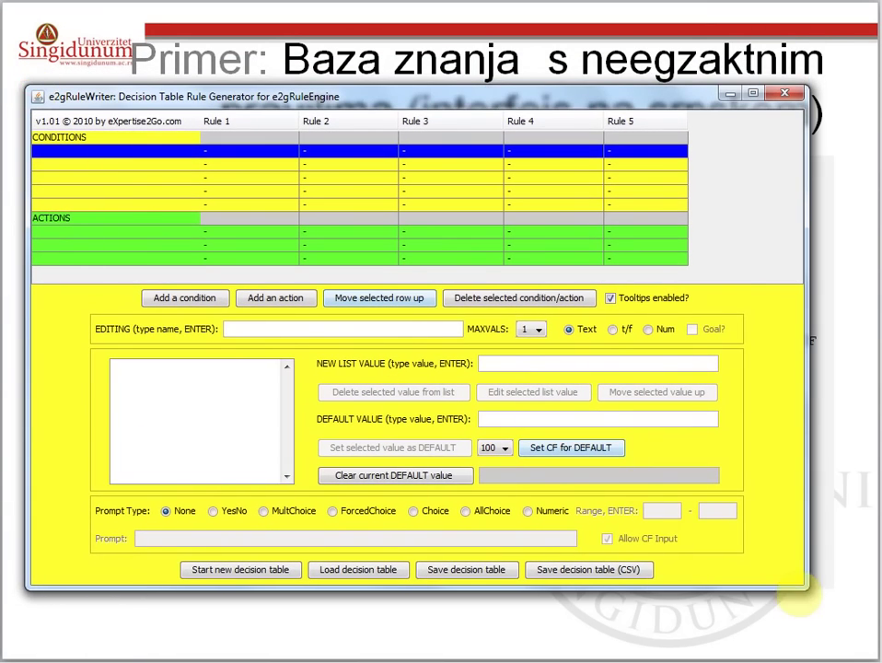
- Enlarge the decision table window and look at the editing options for the ACTIONS row and the Rule 1 column
drag(807, 586, 851, 631)
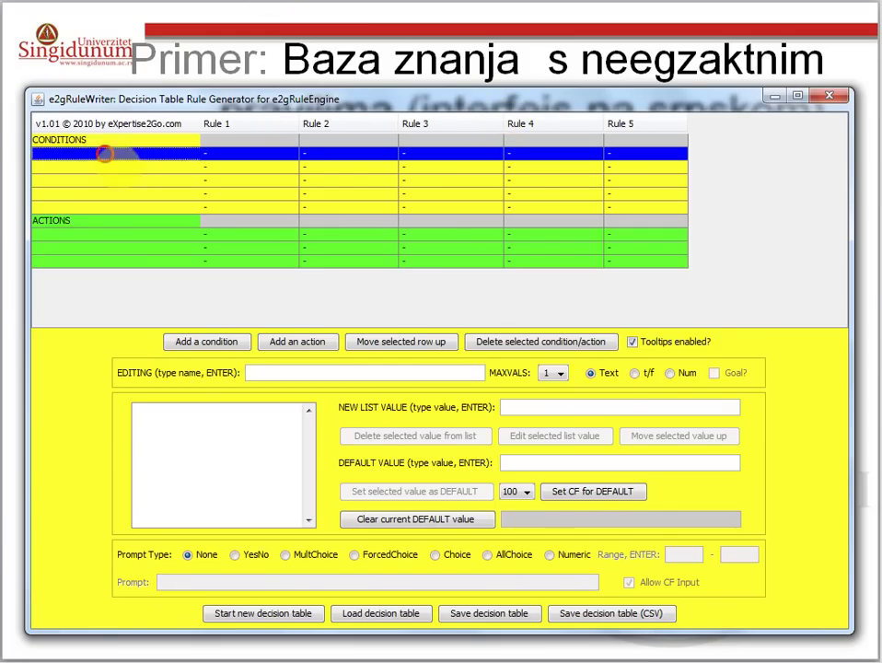
click(103, 221)
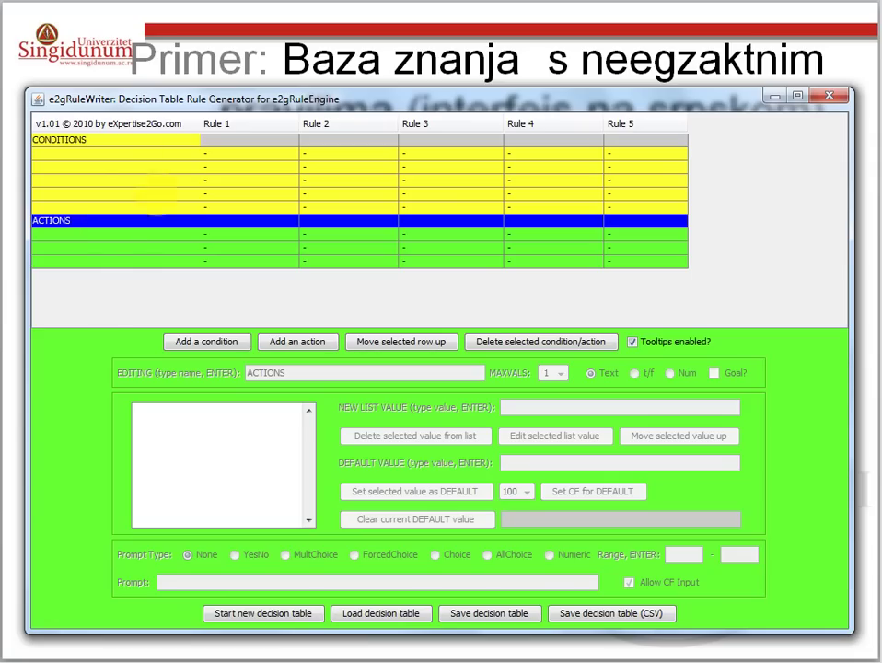
click(244, 124)
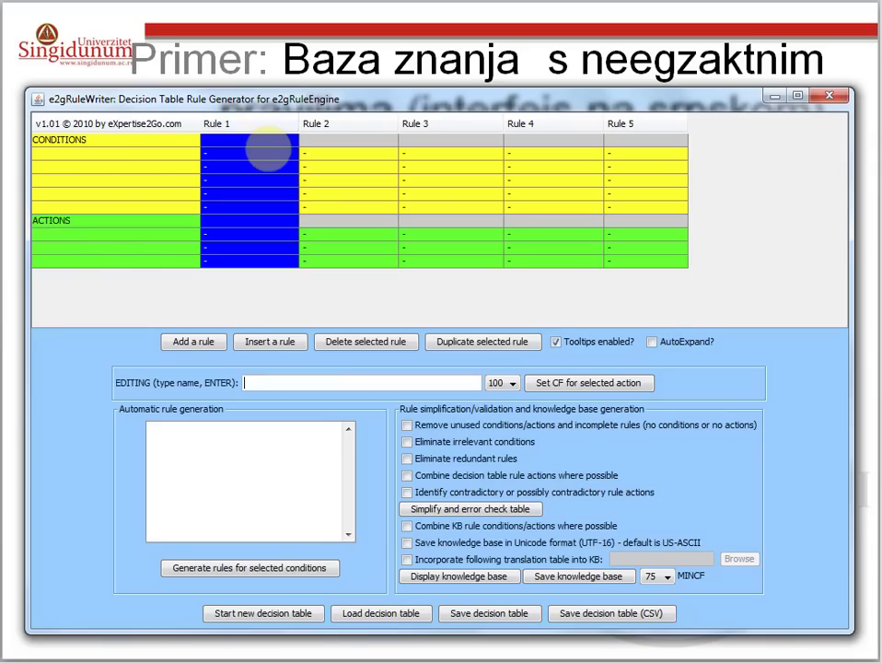
click(104, 141)
- Name the first condition nacin-kako-suzi-oko
click(85, 155)
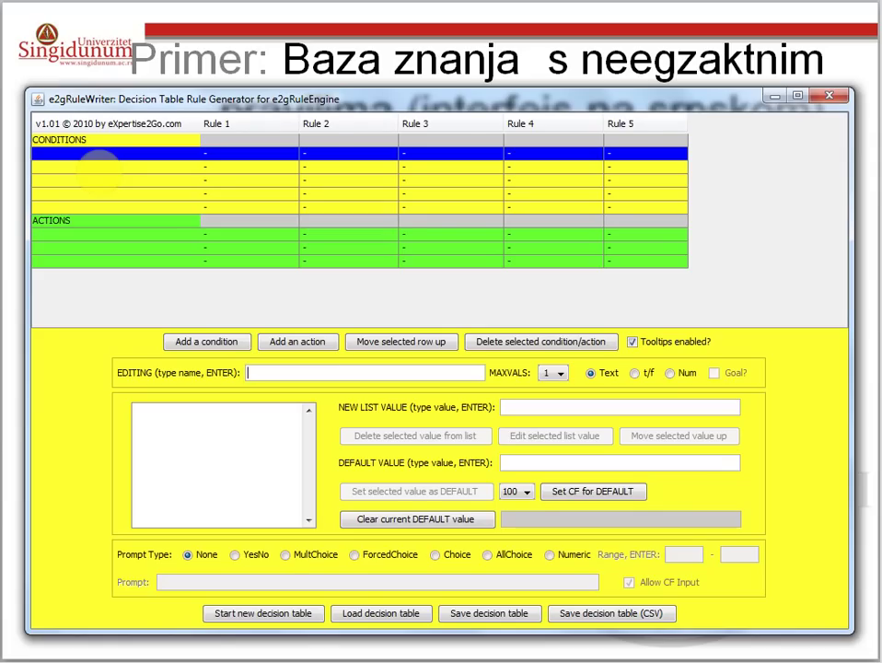
text(na)
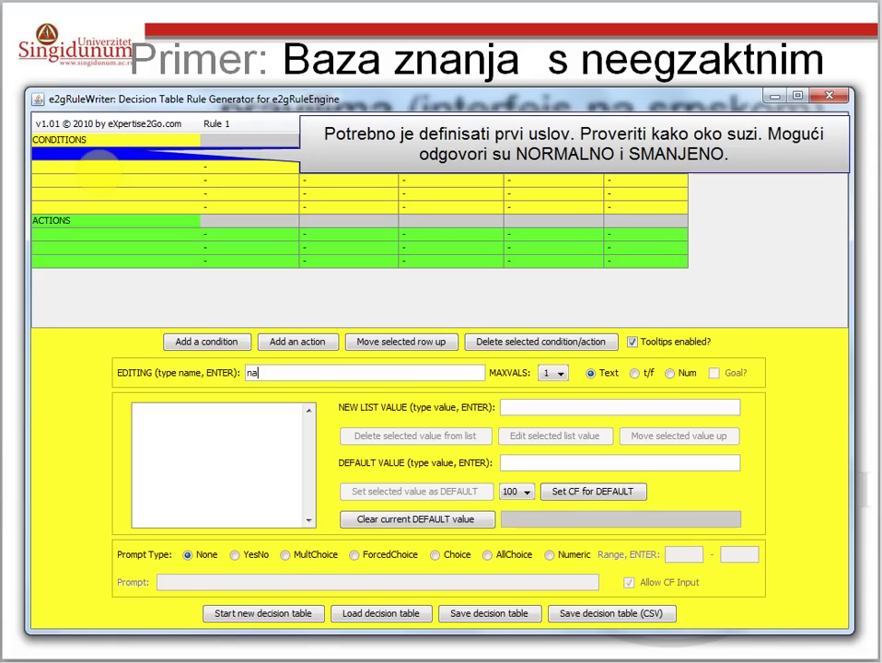
text(cin-kako-suzi-)
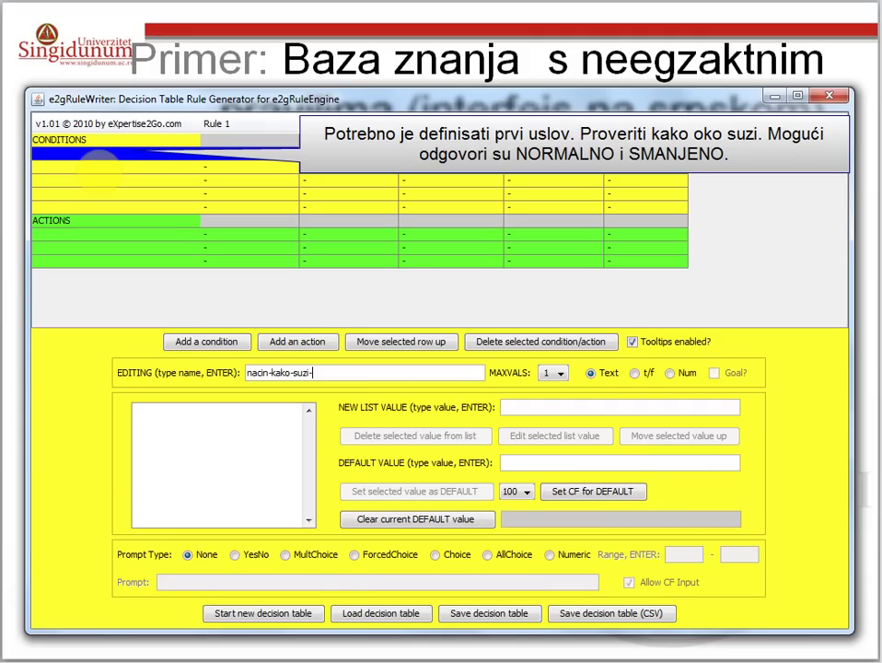
text(oko)
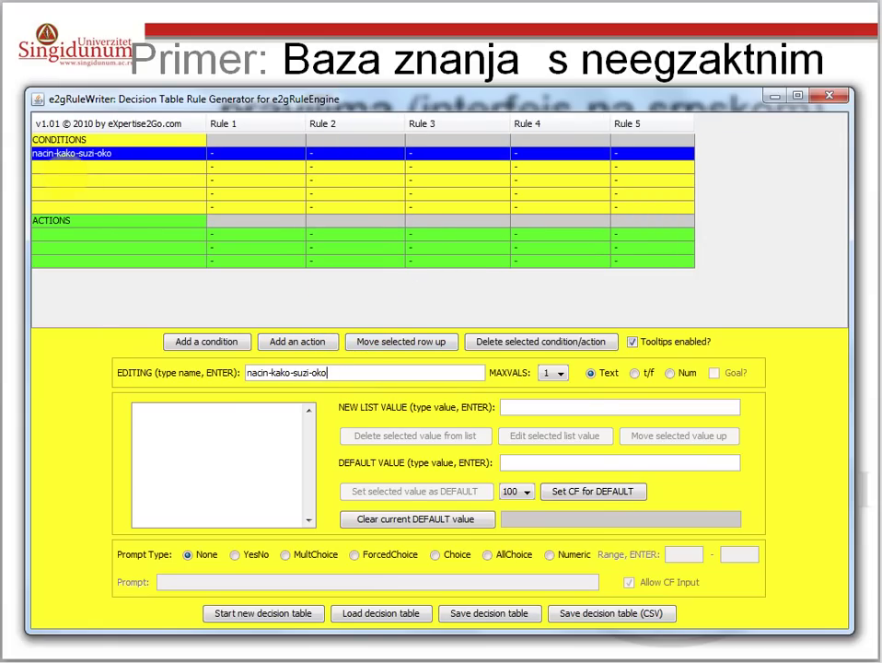
- Add normalno and smanjeno as the possible values of the nacin-kako-suzi-oko condition
click(206, 422)
click(513, 403)
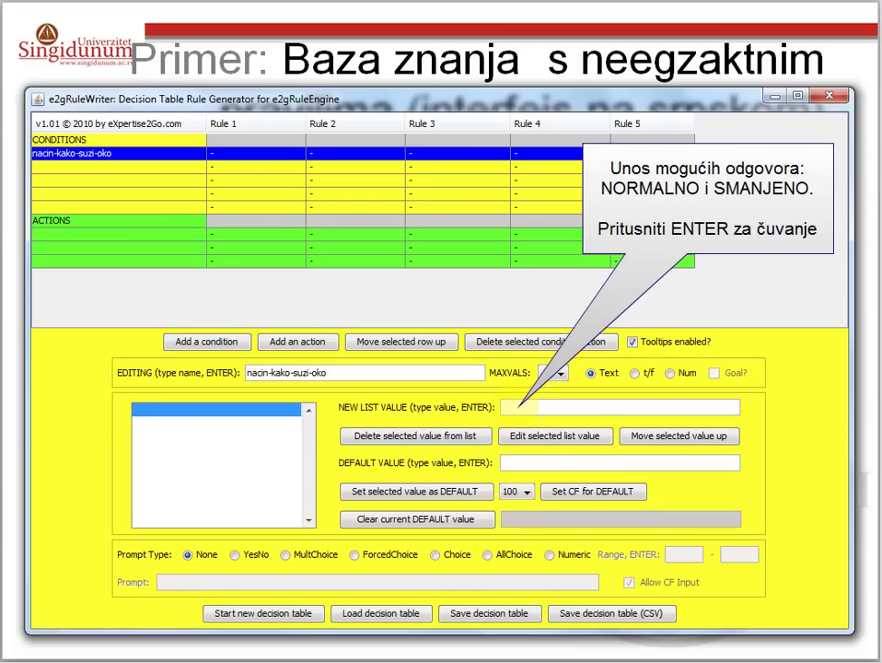
text(normalno)
key(Return)
click(523, 406)
text(smanjeno)
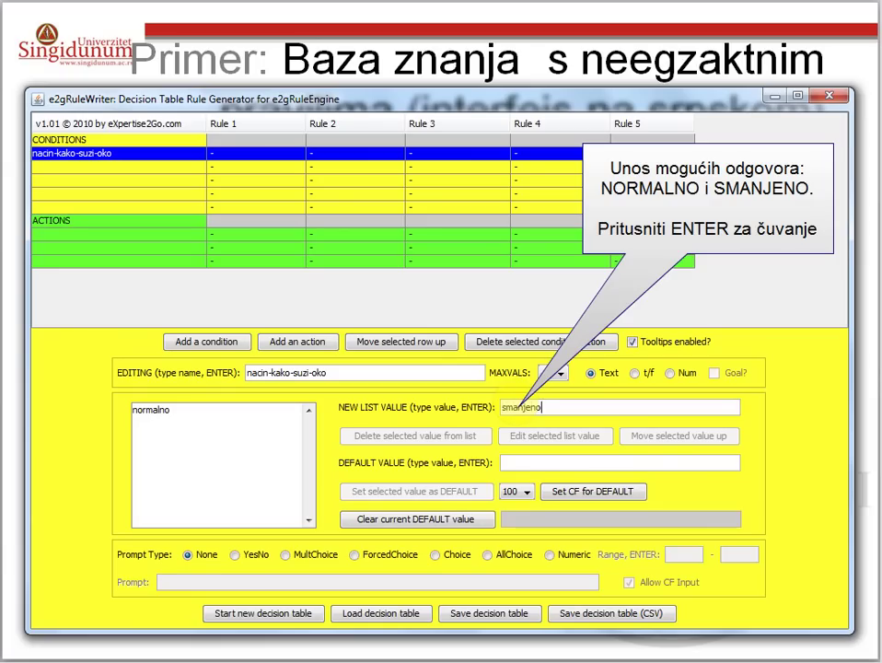
key(Return)
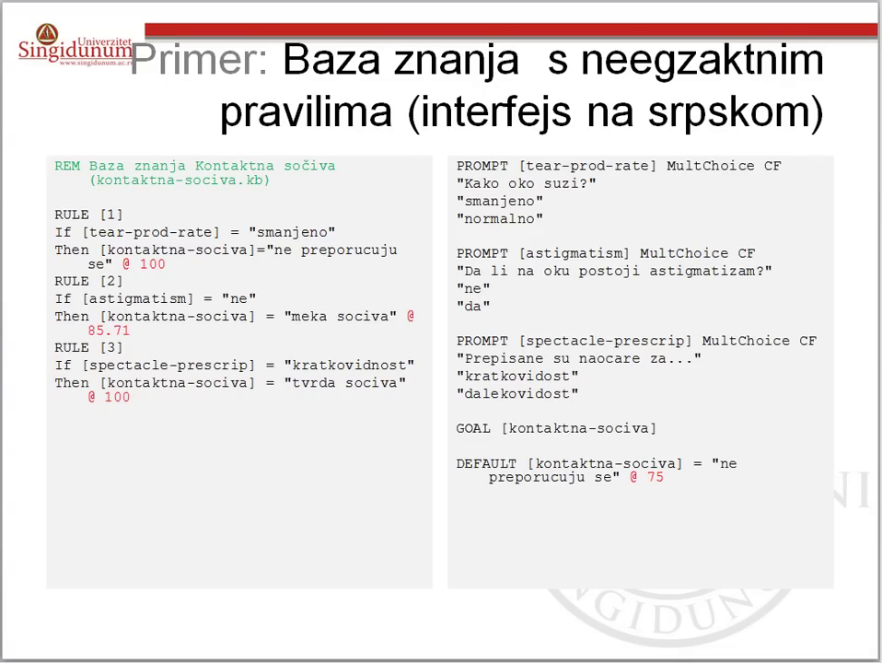
- Go to the Vežba 1.1 slide in the presentation and highlight the kako-suzi-oko and astigmatizam attribute definitions in turn
key(Left)
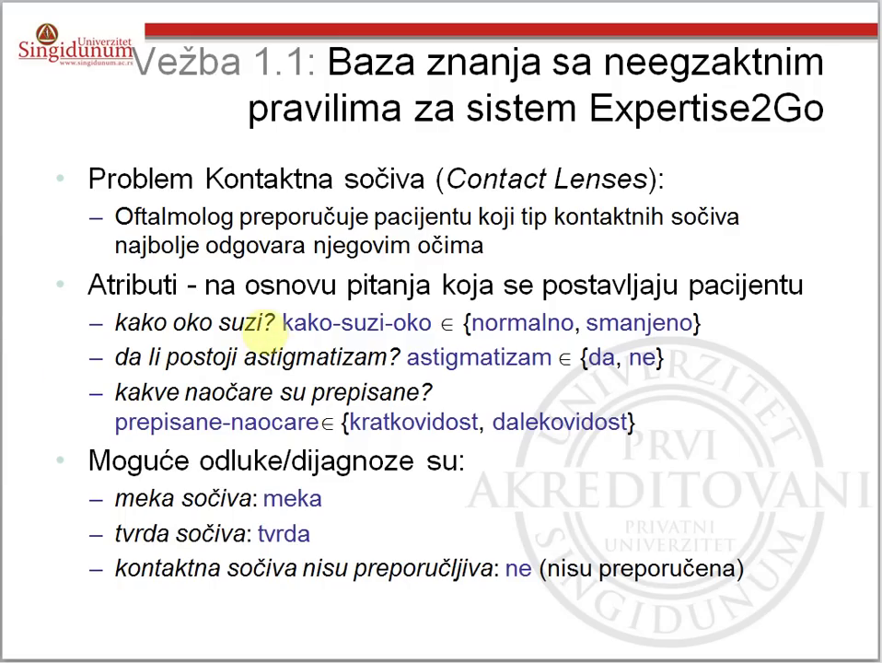
click(117, 322)
drag(116, 322, 718, 333)
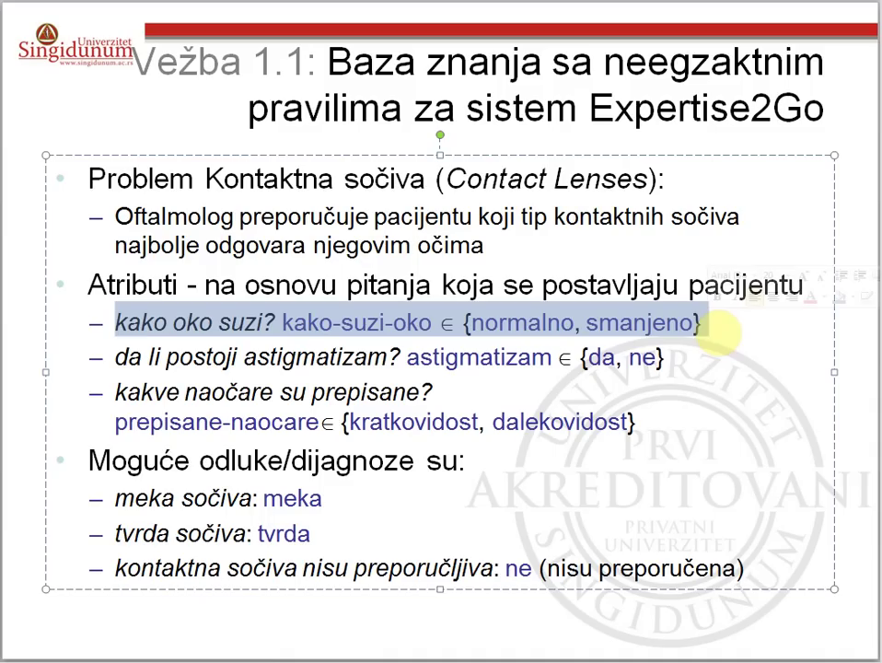
click(116, 357)
drag(147, 357, 664, 348)
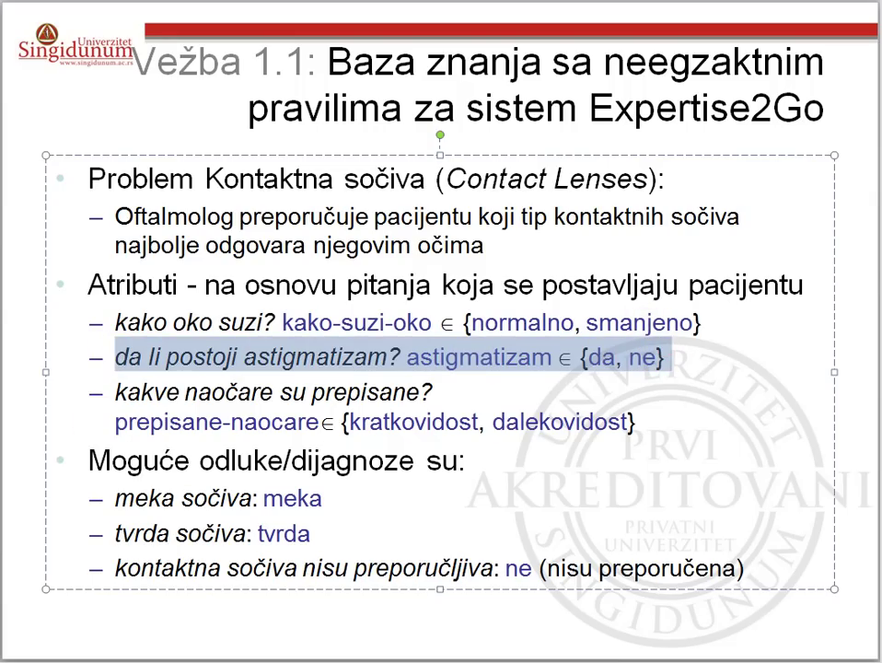
- Switch to e2gRuleWriter, name the second condition astigmatizam and add the possible values da and ne
key(alt+Tab)
click(78, 168)
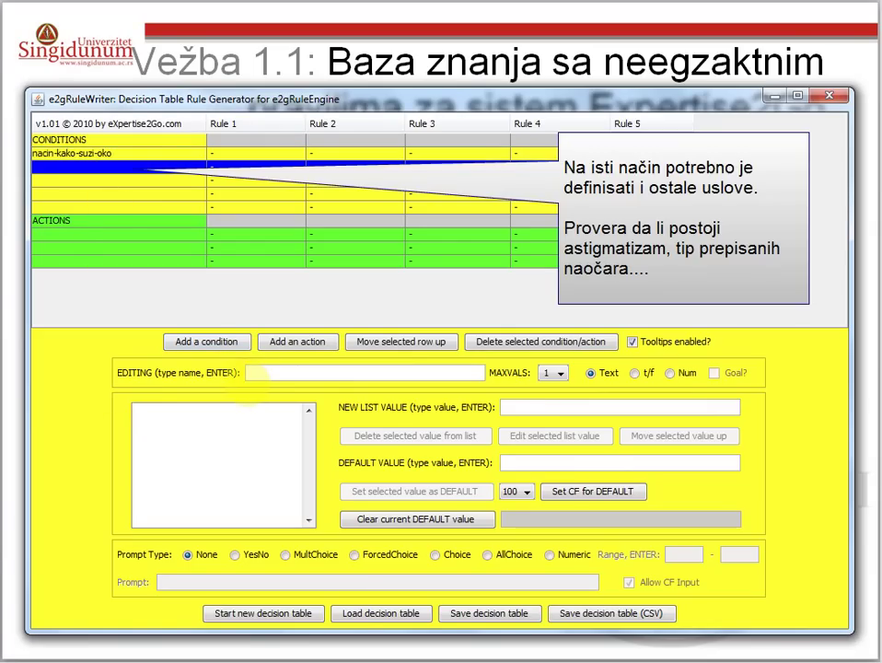
text(astigmatizam)
click(526, 406)
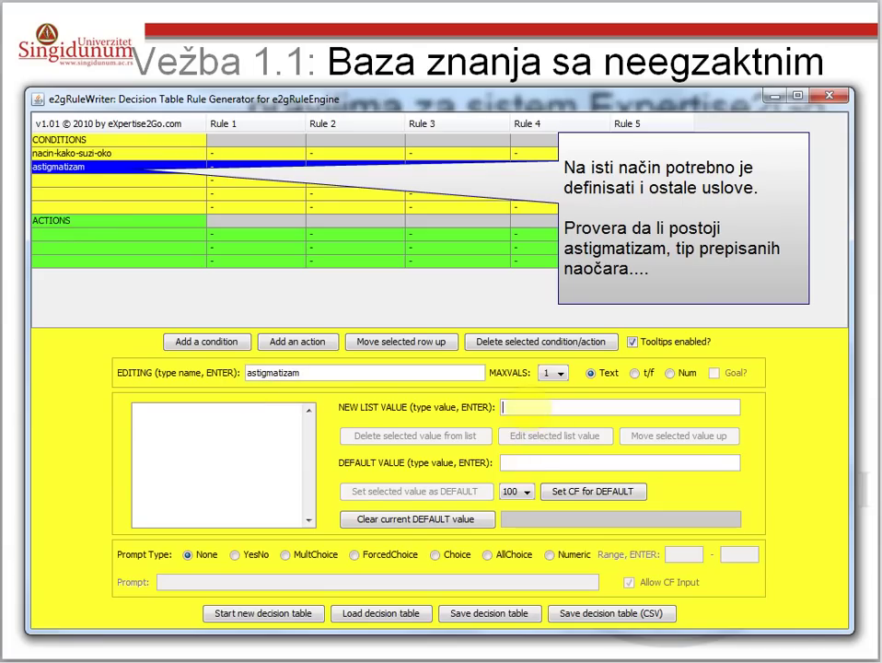
text(da)
key(Return)
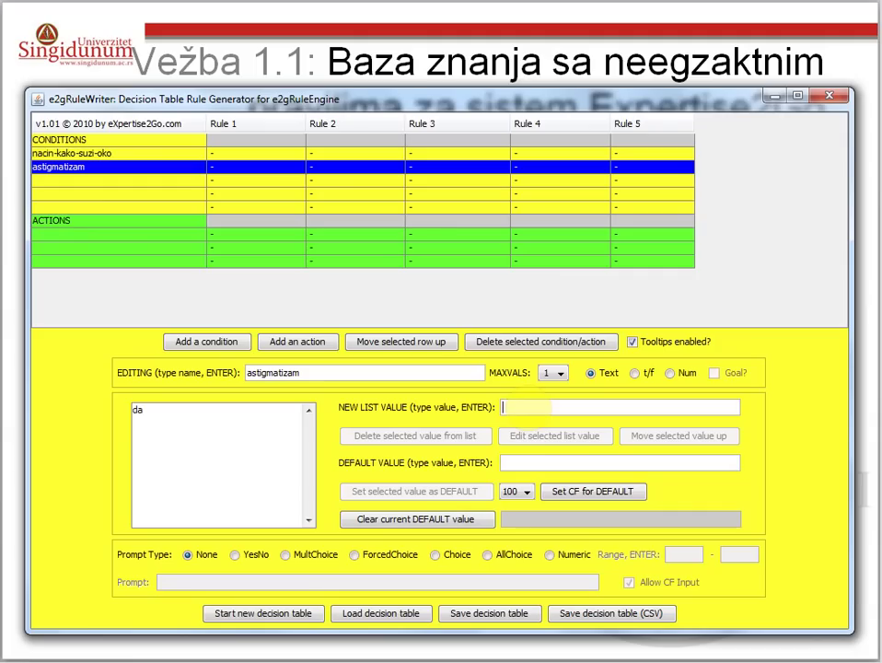
text(ne)
key(Return)
- Check the value lists of the nacin-kako-suzi-oko and astigmatizam conditions
click(143, 154)
click(143, 167)
click(143, 154)
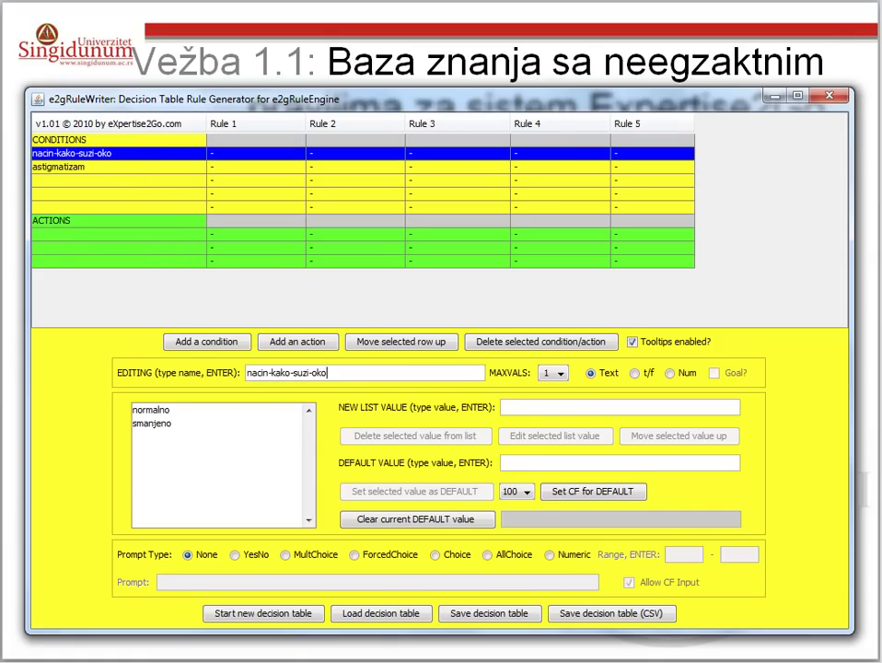
- Switch to the presentation and highlight the prepisane-naocare attribute definition with its possible values
key(alt+Tab)
click(116, 393)
drag(116, 392, 645, 424)
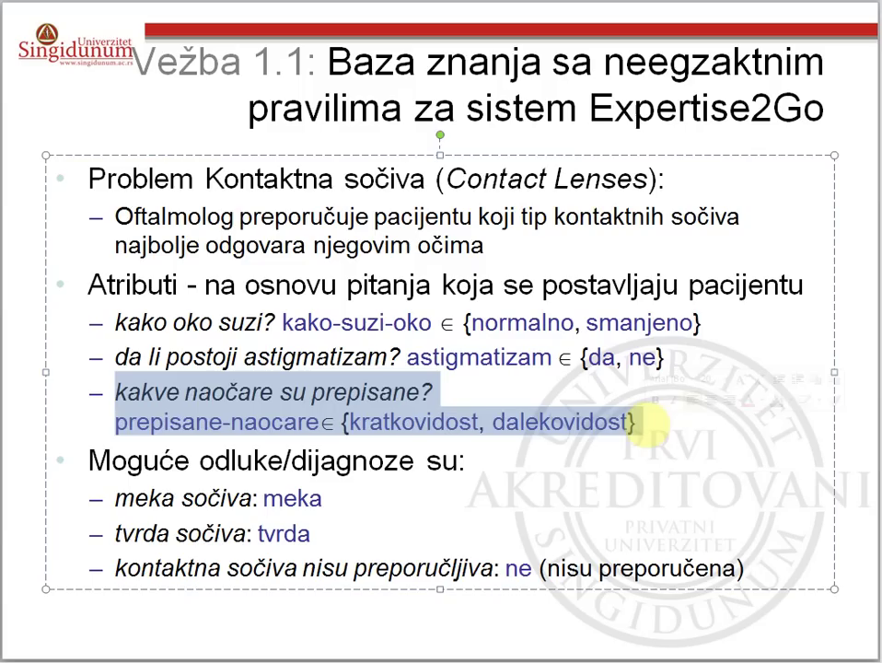
click(466, 422)
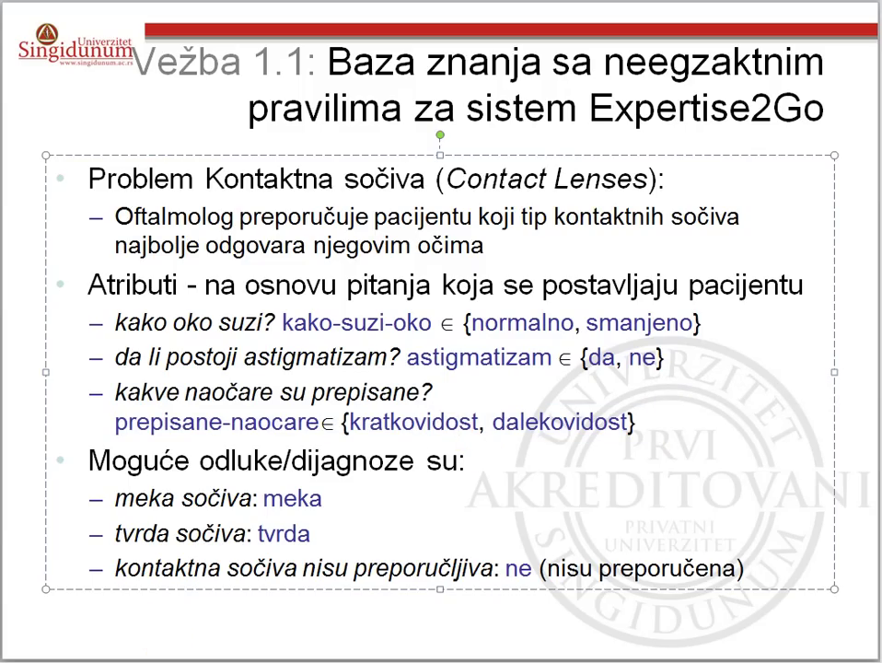
- Switch to e2gRuleWriter and name the third condition prepisane-naocare
key(alt+Tab)
click(101, 180)
click(297, 370)
text(p)
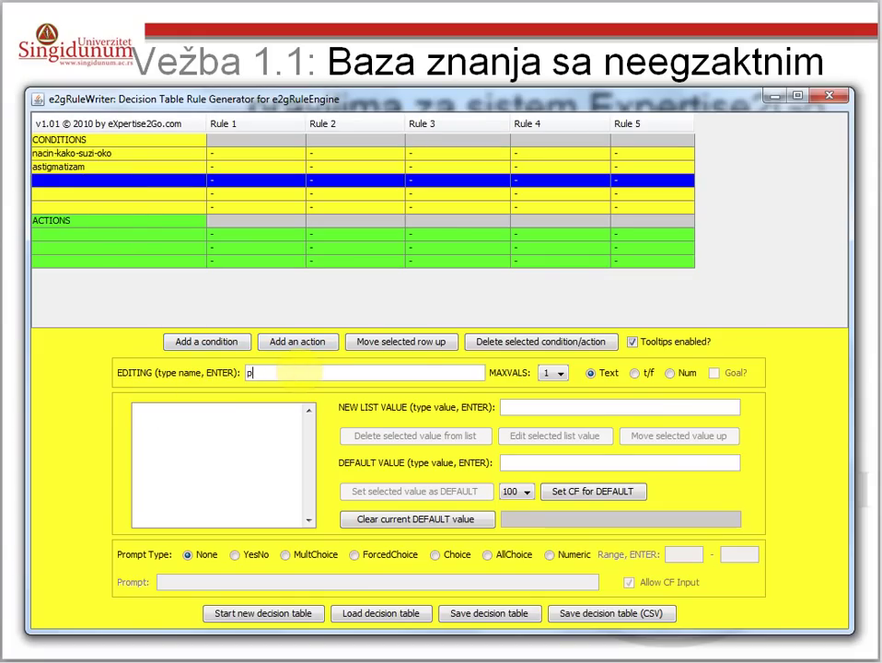
text(repisane-naocare)
key(Return)
- Add kratkovidost and dalekovidost as the possible values of the prepisane-naocare condition
click(523, 407)
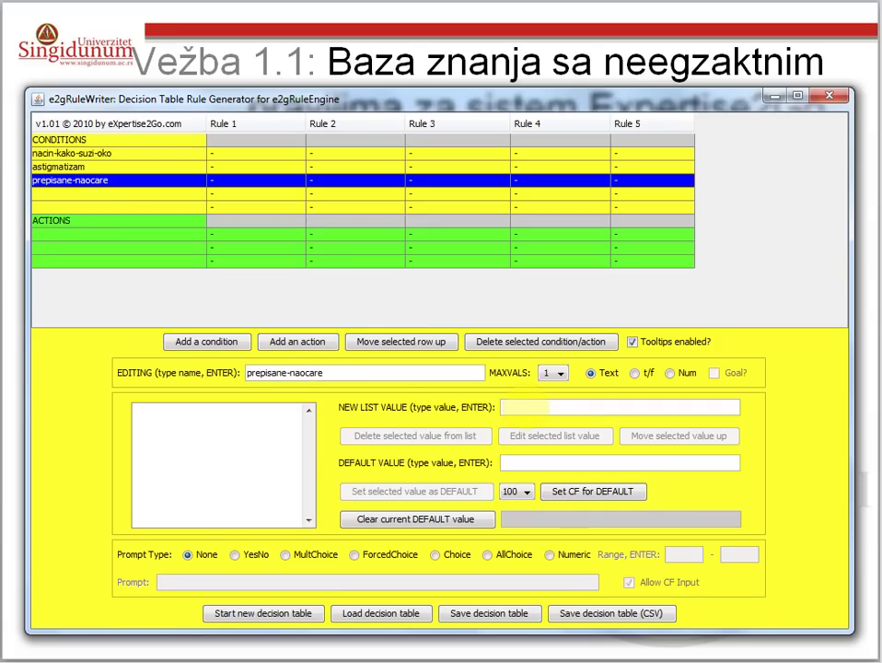
text(kratkovidost)
key(Return)
text(dalekovidost)
key(Return)
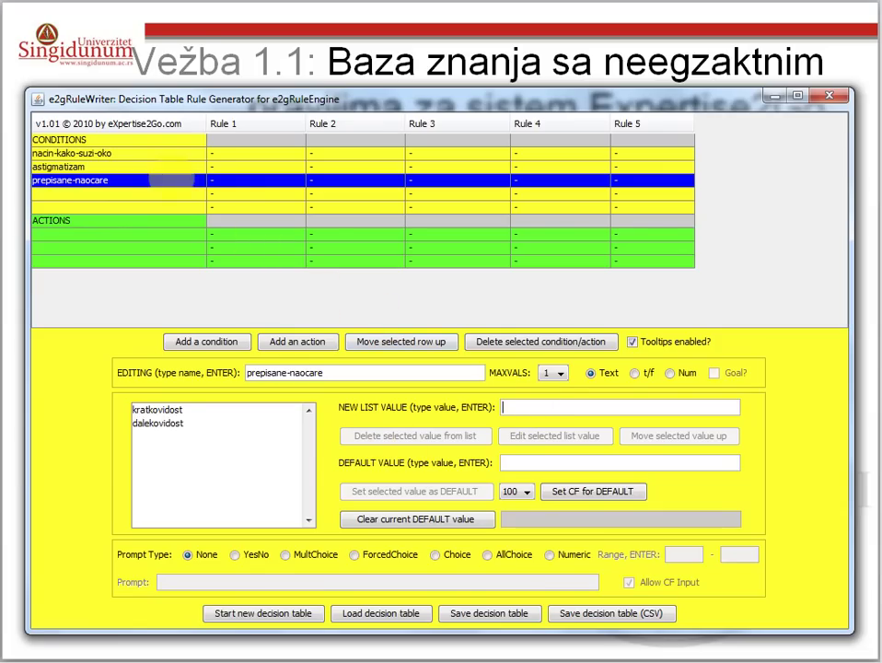
- Review the value lists of all three defined conditions one after another
click(166, 154)
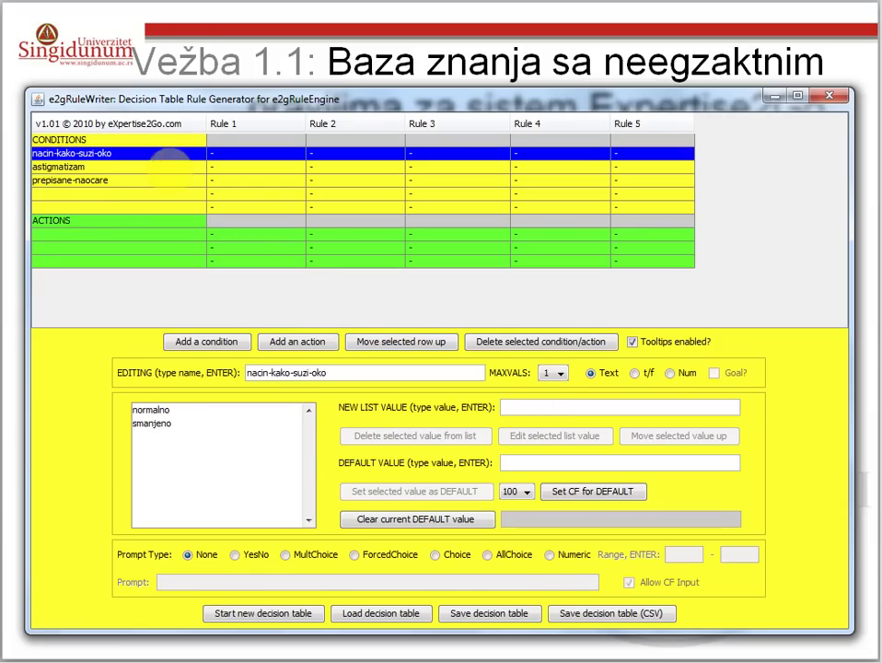
click(166, 166)
click(168, 180)
- Give the nacin-kako-suzi-oko condition a MultChoice prompt reading "Kako oko suzi?"
click(165, 154)
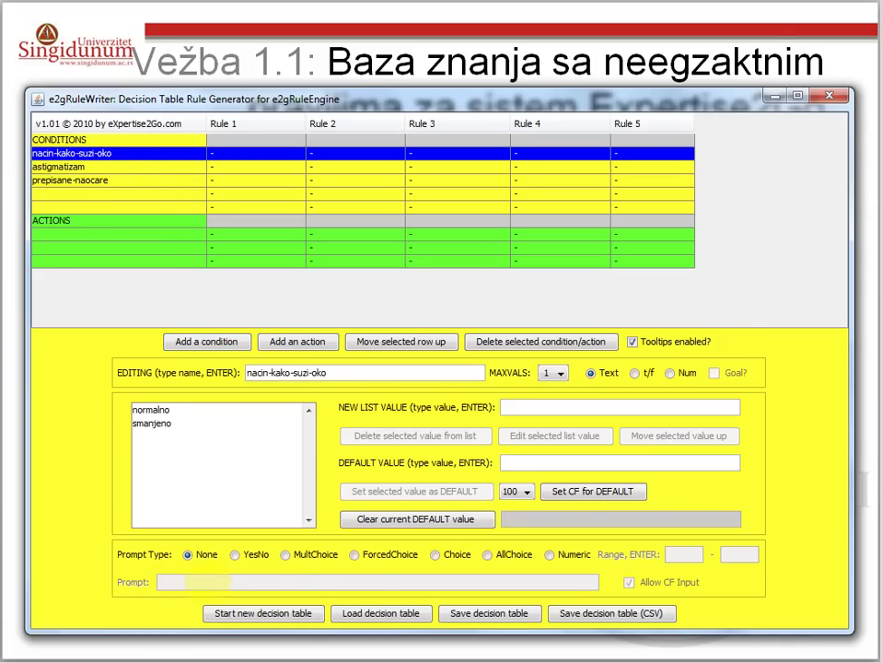
click(286, 554)
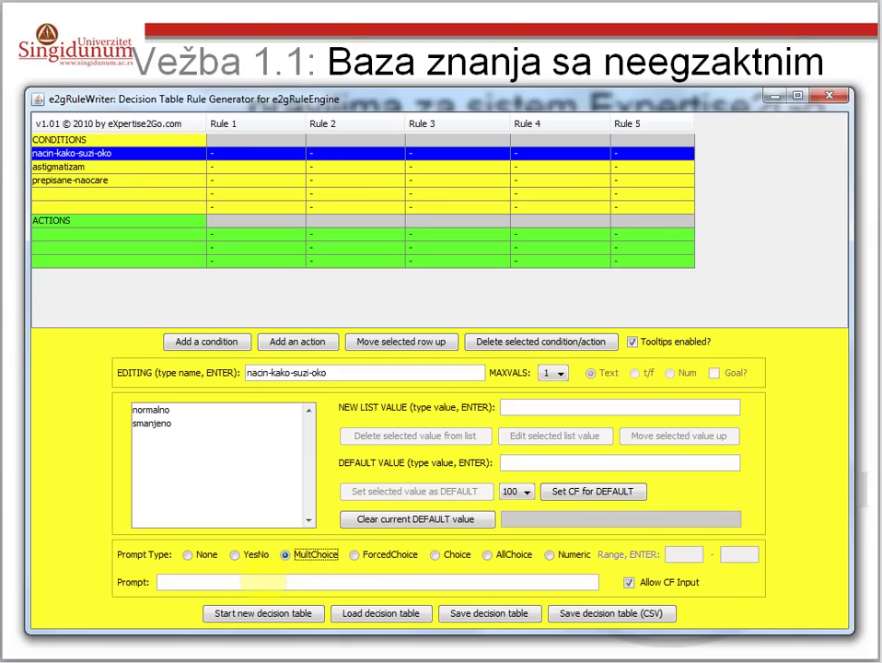
click(262, 582)
text(Kako oko )
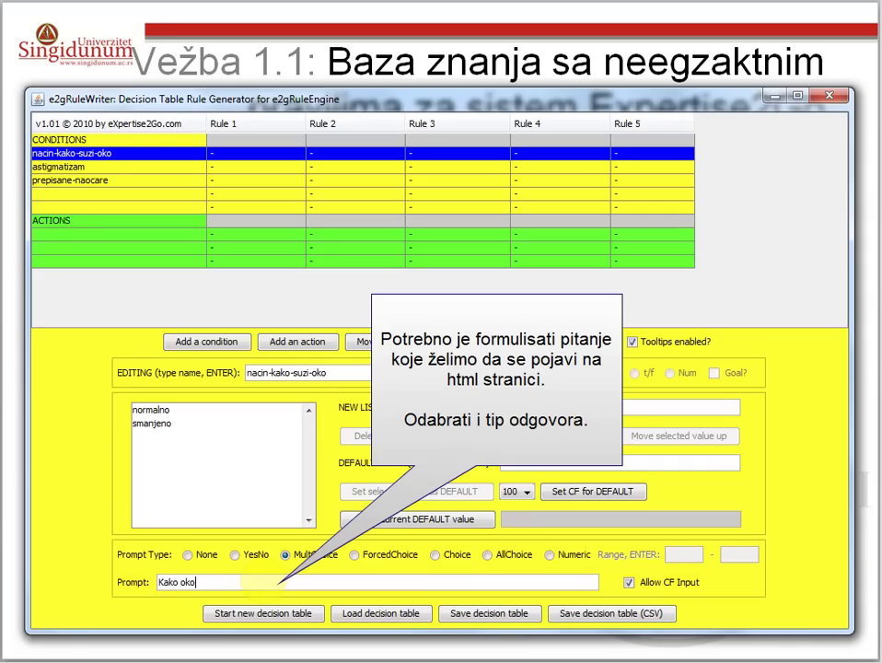
text(suzi?)
drag(256, 582, 158, 582)
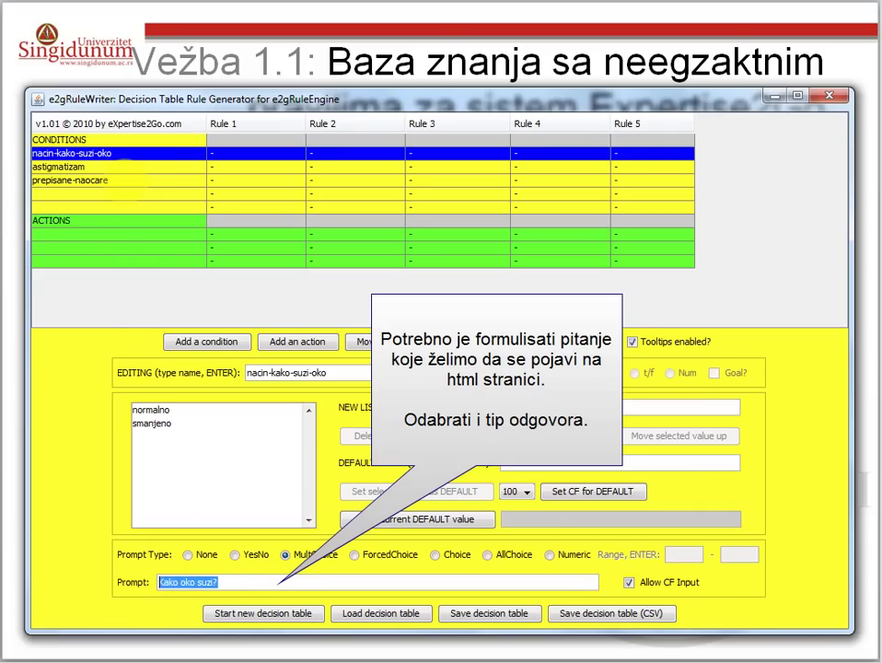
click(265, 581)
- Give the astigmatizam condition a MultChoice prompt reading "Da li na oku postoji astigmatizam"
click(96, 168)
click(93, 153)
click(124, 167)
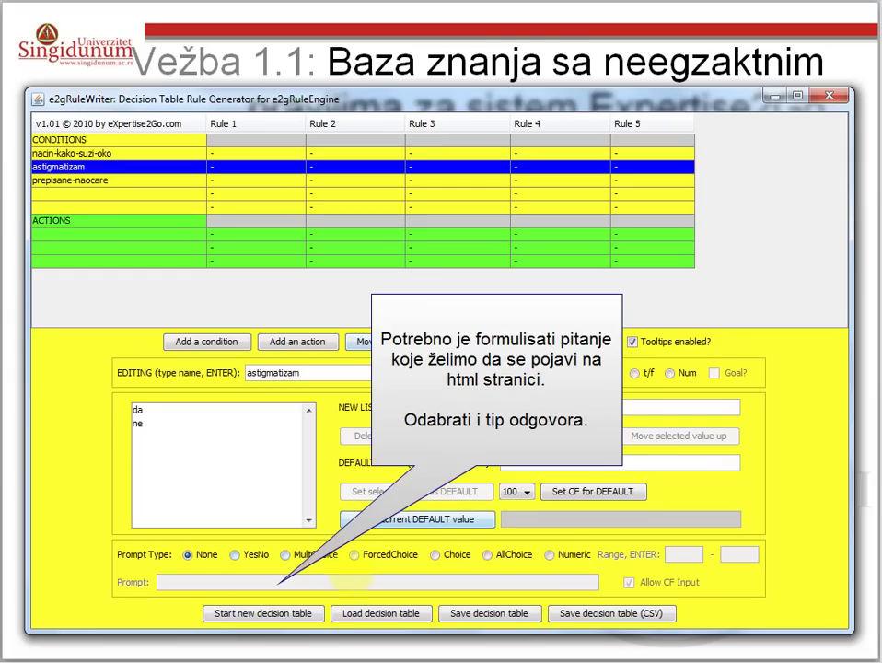
click(286, 554)
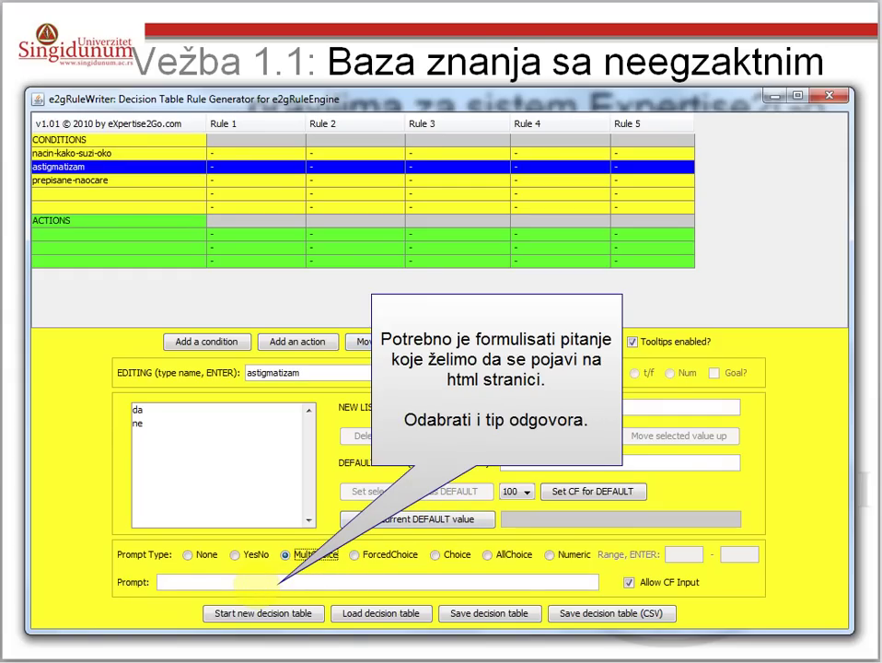
click(251, 582)
text(Da li na oku postoji)
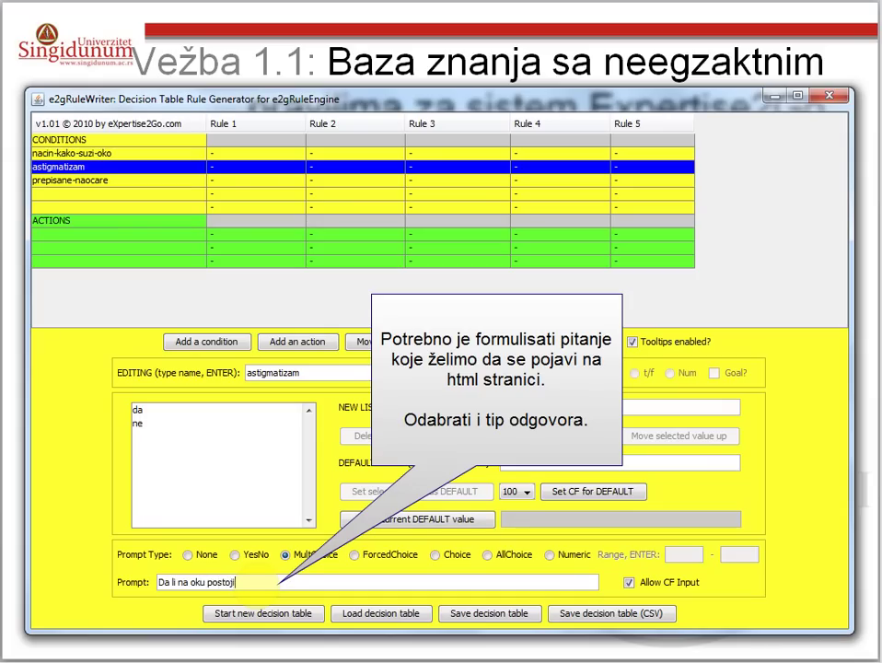
text( ast)
text(am)
drag(369, 583, 147, 578)
key(Tab)
- Give the prepisane-naocare condition a MultChoice prompt reading "Prepisane naočare su za..."
click(70, 179)
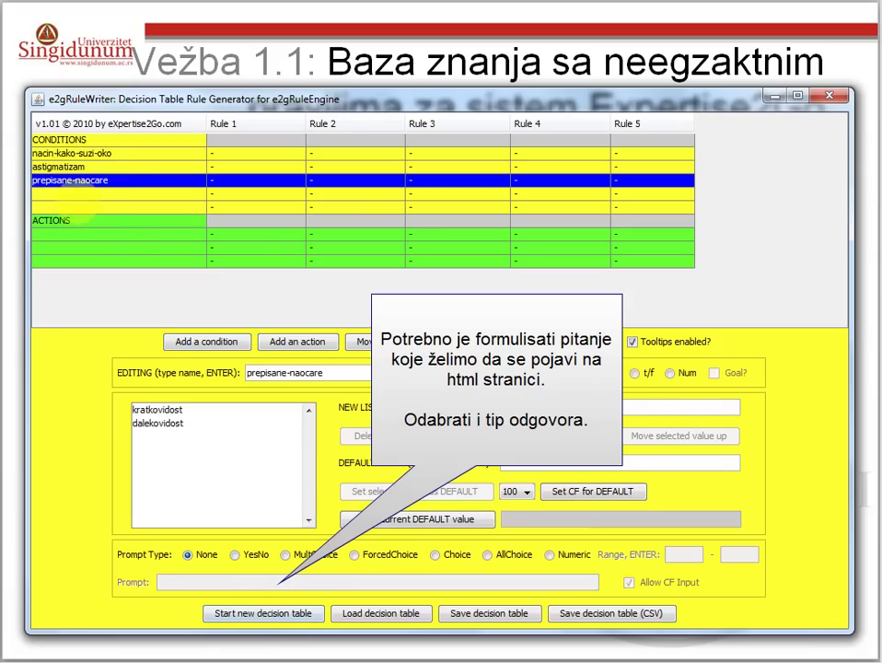
click(286, 555)
click(262, 582)
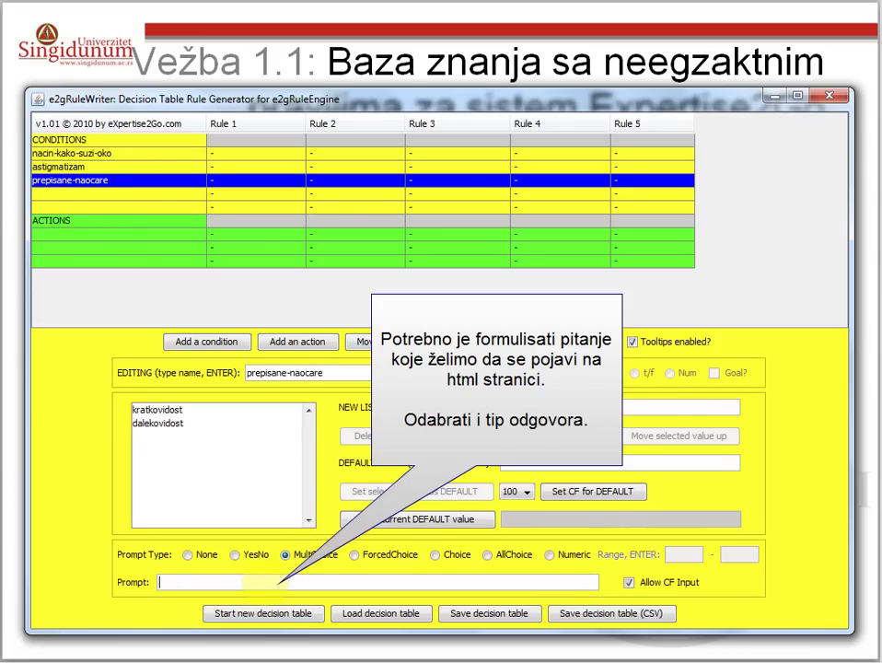
text(Prepisane naočare su za)
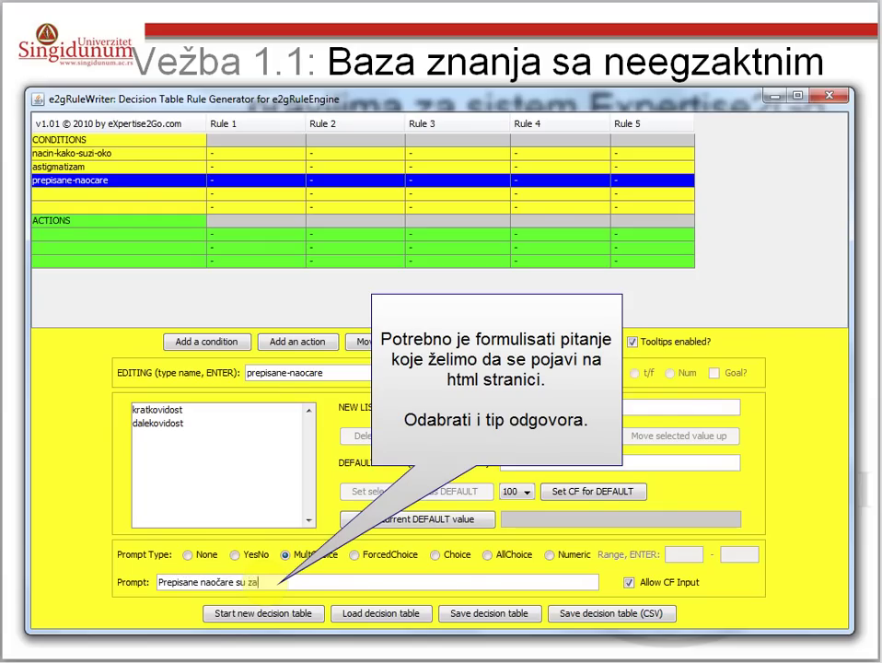
text(...)
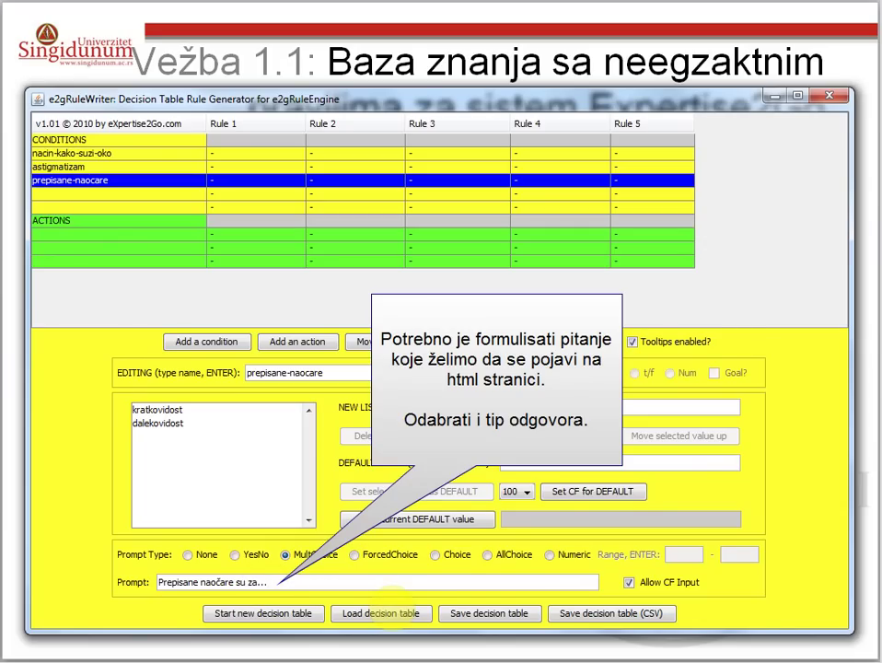
key(Tab)
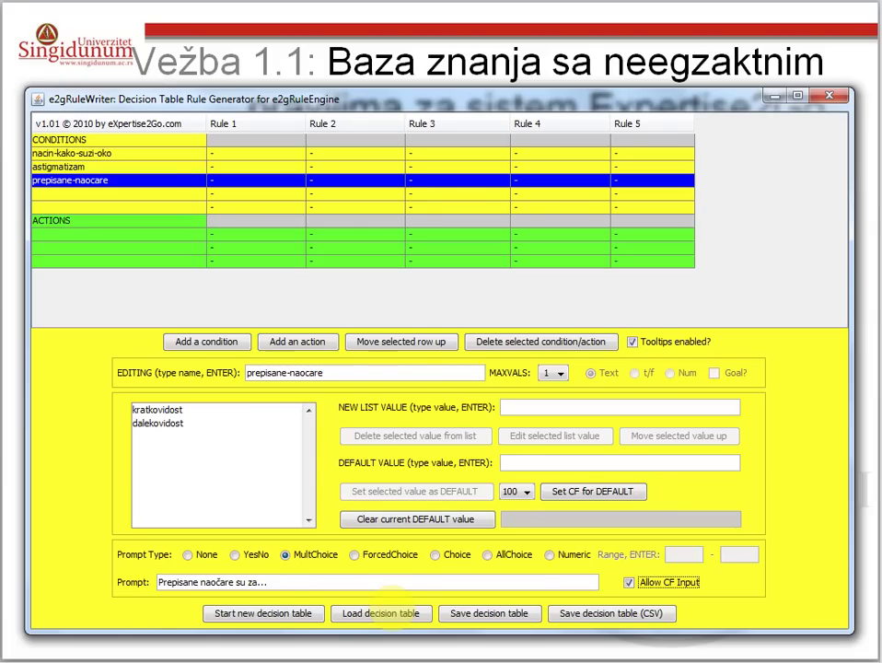
- Review the prompt settings of the astigmatizam, nacin-kako-suzi-oko and prepisane-naocare conditions
click(138, 167)
click(132, 152)
click(131, 167)
click(130, 179)
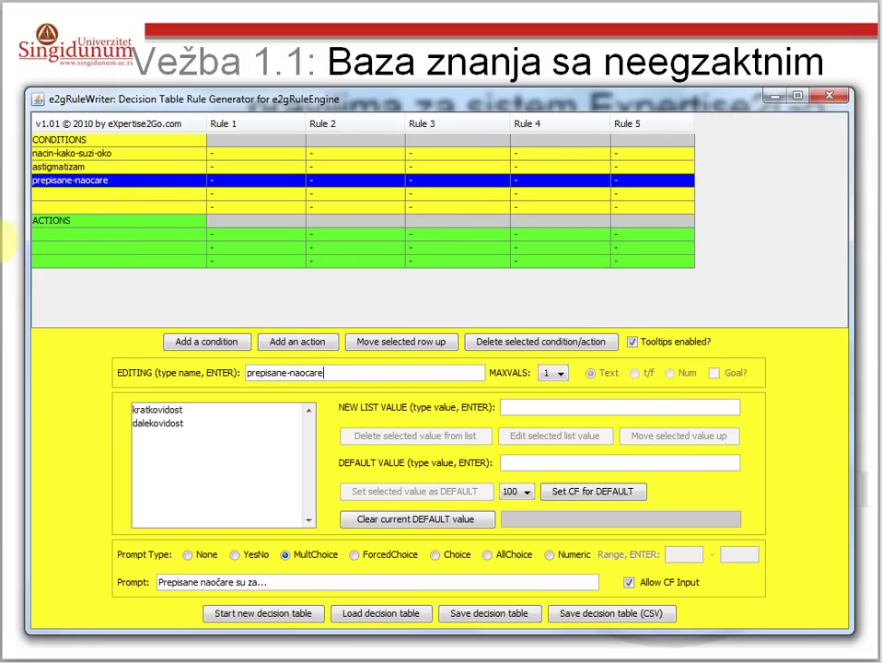
- Switch to the presentation and highlight the possible decisions meka, tvrda and ne (nisu preporučena) one by one
key(alt+Tab)
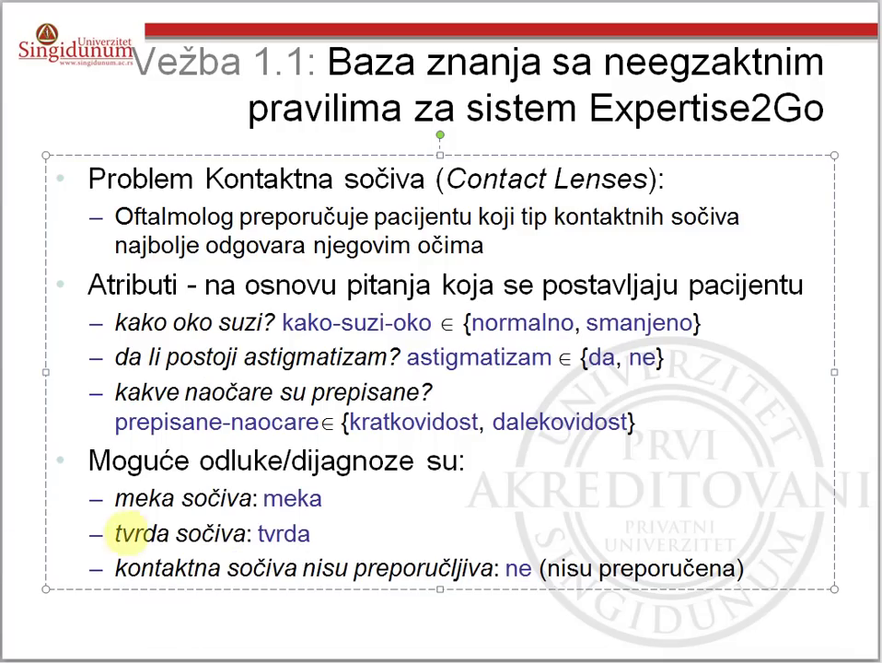
drag(92, 459, 453, 478)
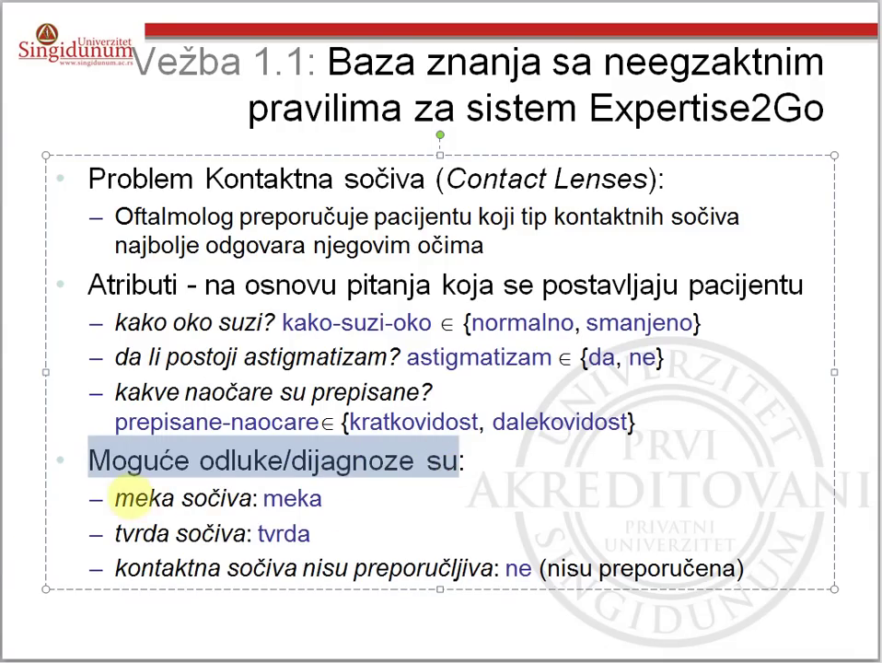
drag(114, 498, 335, 510)
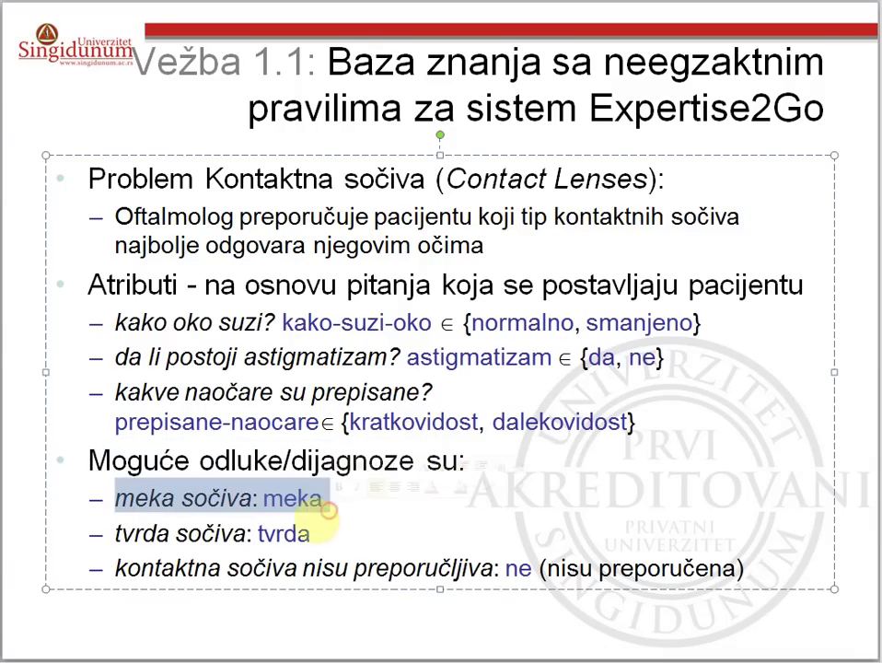
drag(116, 534, 313, 536)
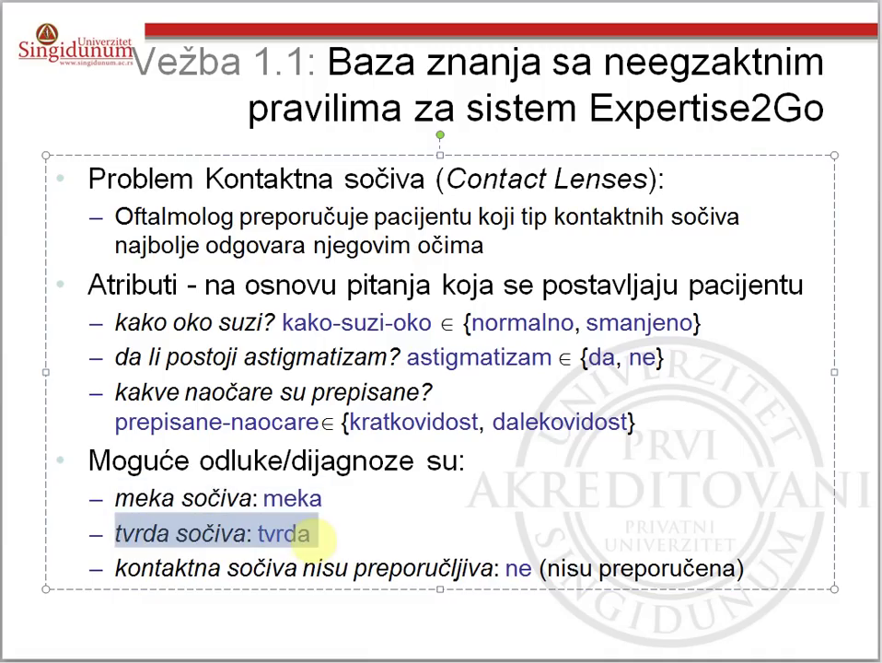
drag(116, 569, 722, 581)
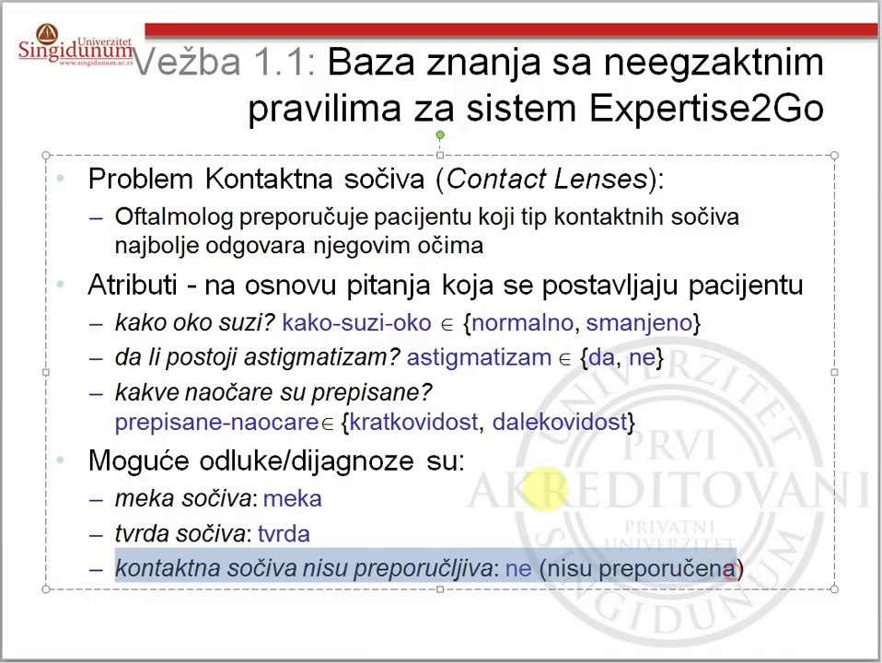
- Return to e2gRuleWriter and name the first empty action tip-sociva
key(alt+Tab)
click(64, 236)
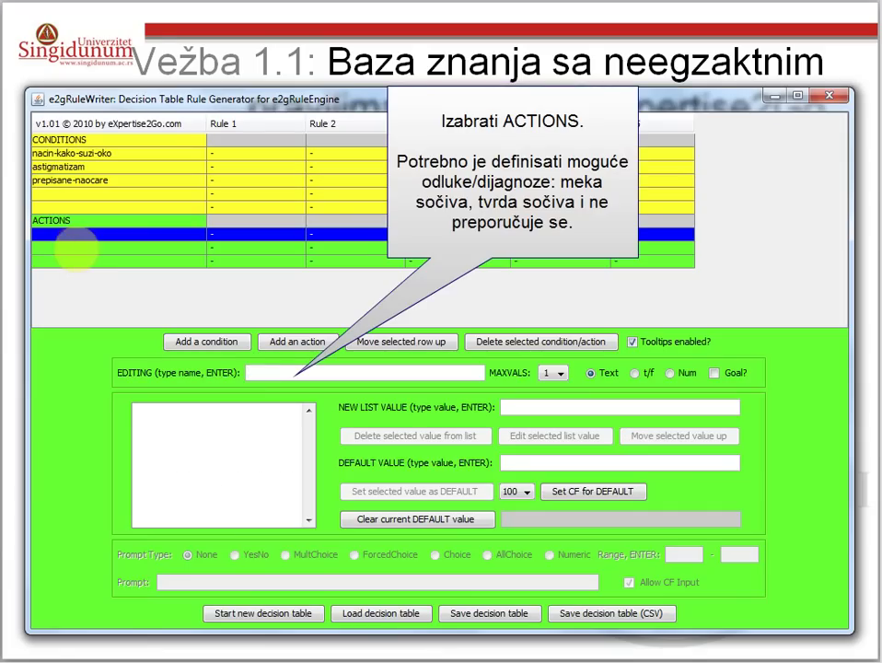
click(261, 372)
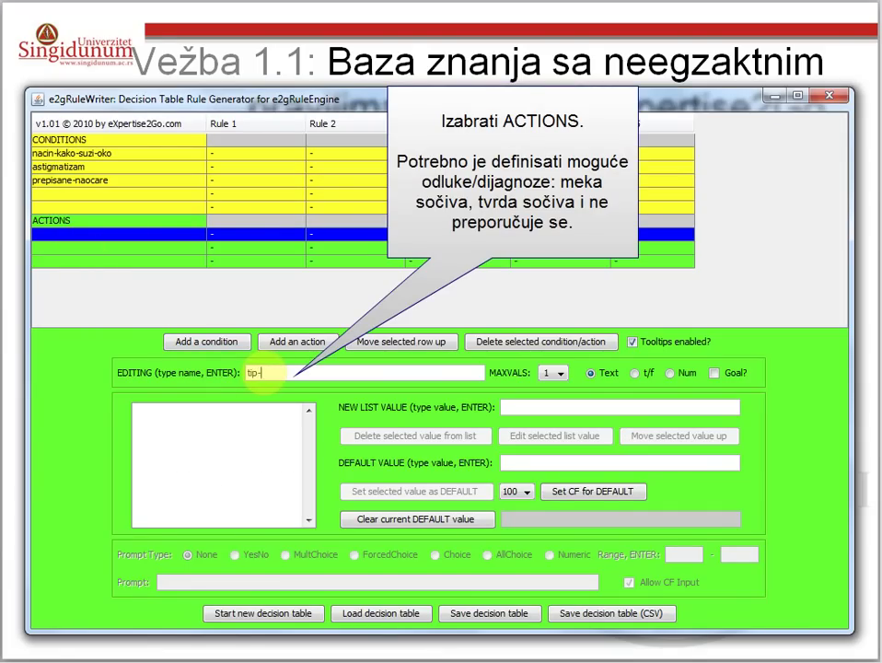
text(tip-sociva)
key(Return)
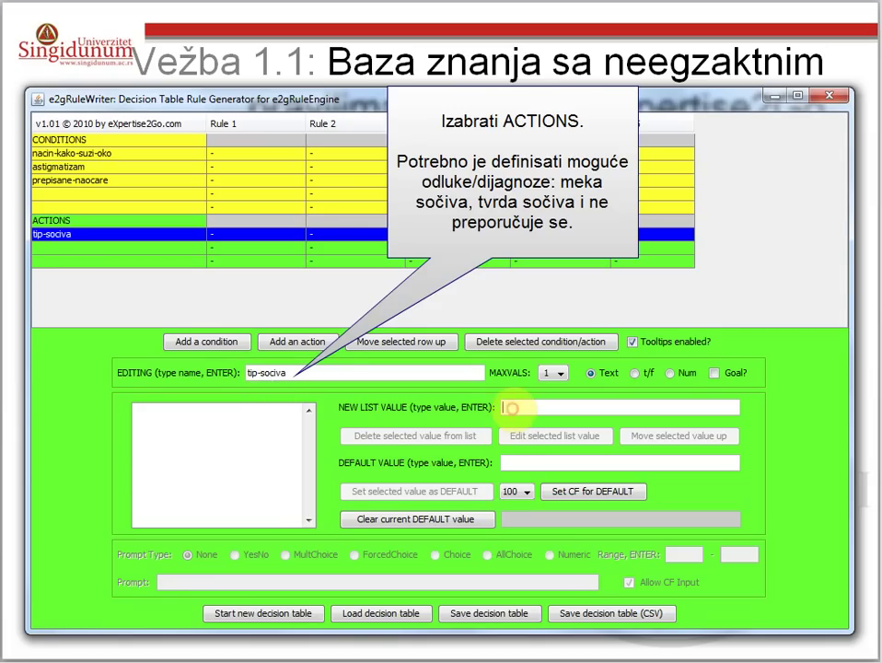
- Add meka, tvrda and ne (nisu preporučena) to the value list of the tip-sociva action
text(meka)
key(Return)
text(tvrda)
key(Return)
text(ne (nisu prep)
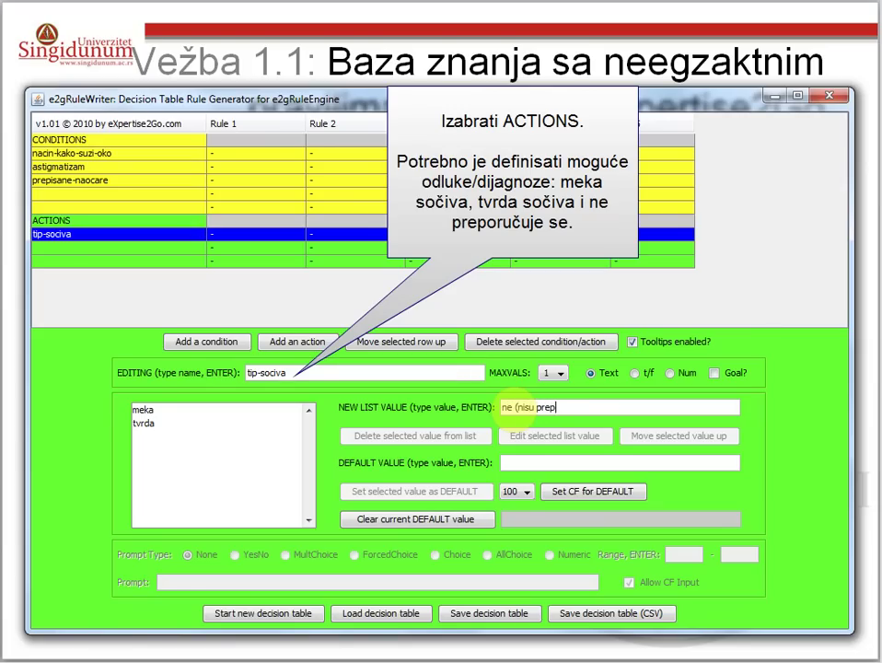
text(oručena))
key(Return)
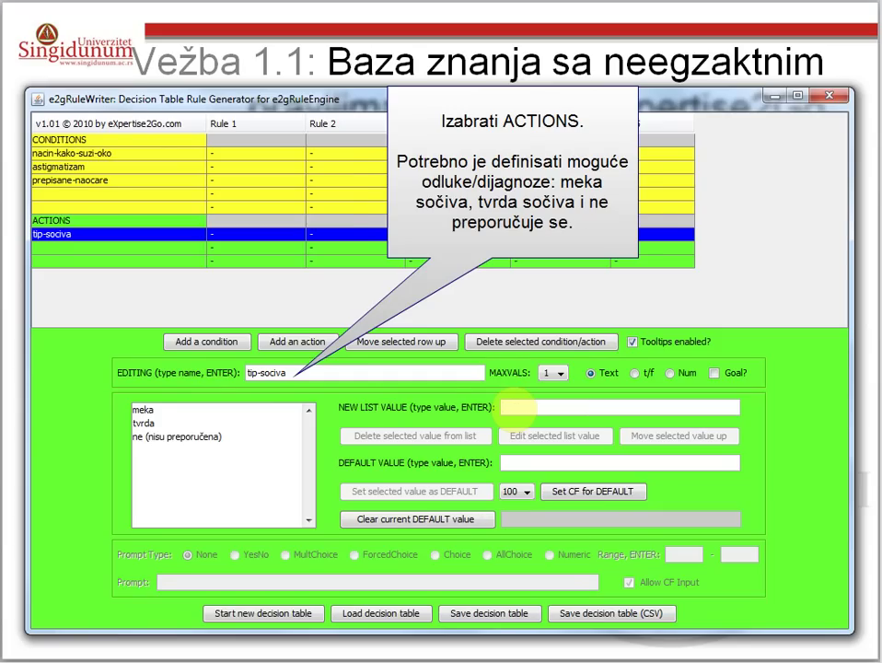
- Go to the presentation's example knowledge-base slide and highlight its three rules
click(401, 341)
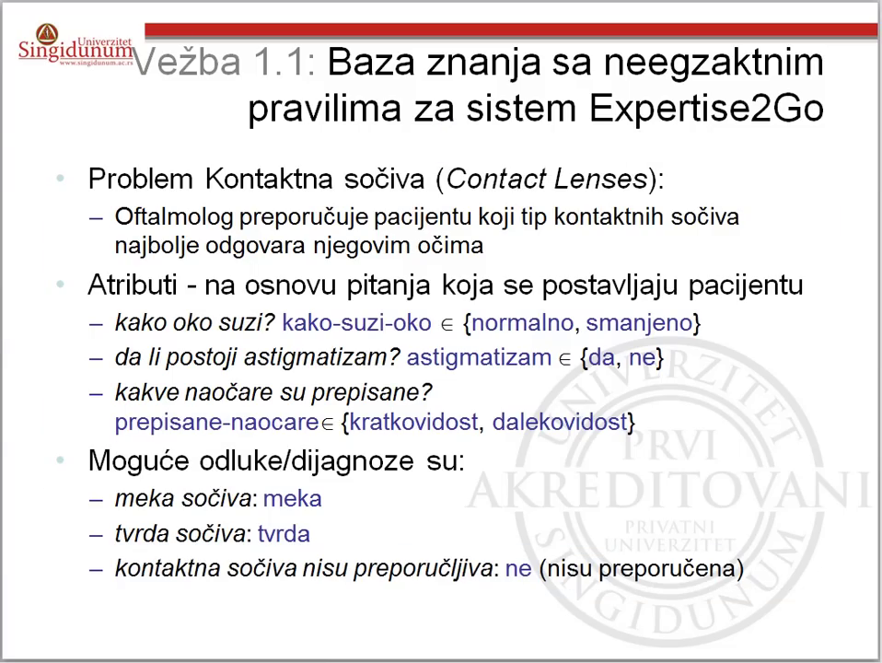
key(Right)
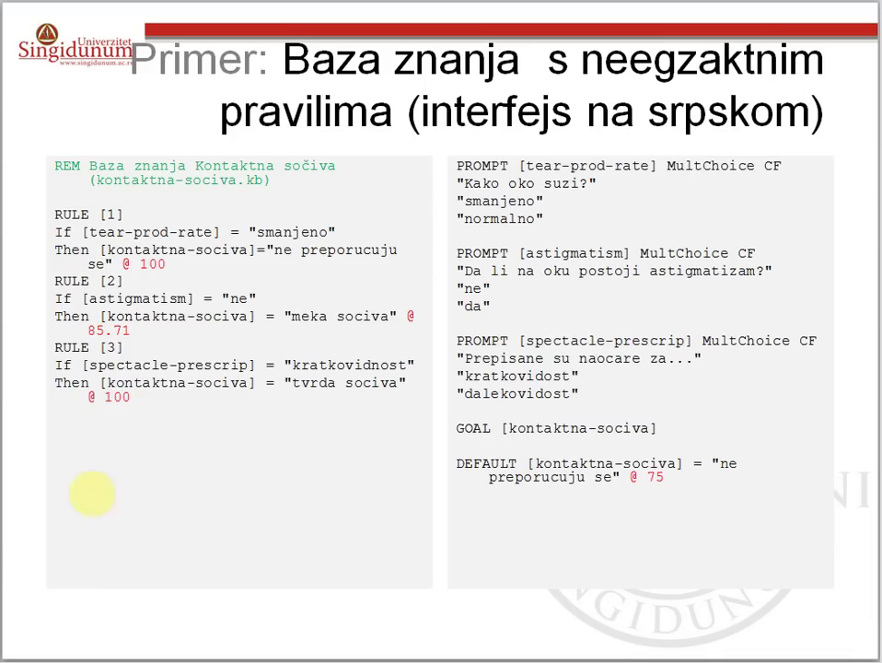
click(179, 419)
drag(179, 419, 44, 218)
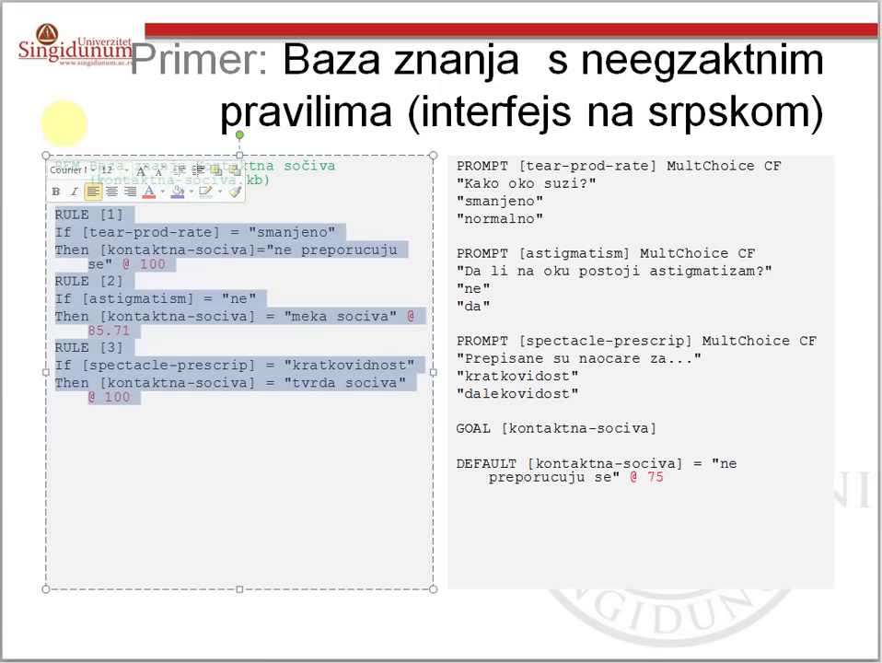
- Back in e2gRuleWriter, define Rule 1 named 1, with nacin-kako-suzi-oko as smanjeno and tip-sociva as ne (nisu preporučena)
key(alt+Tab)
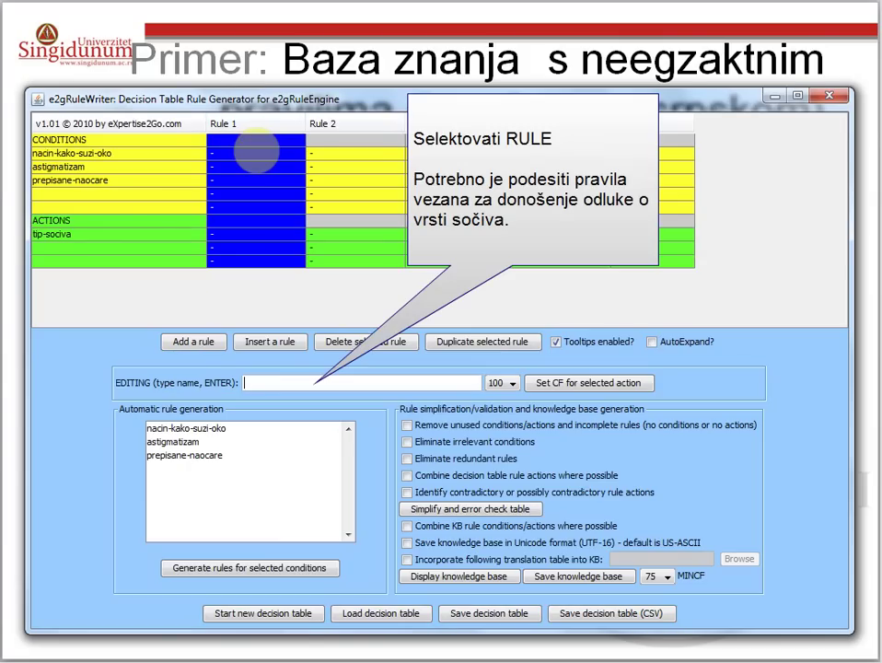
click(242, 139)
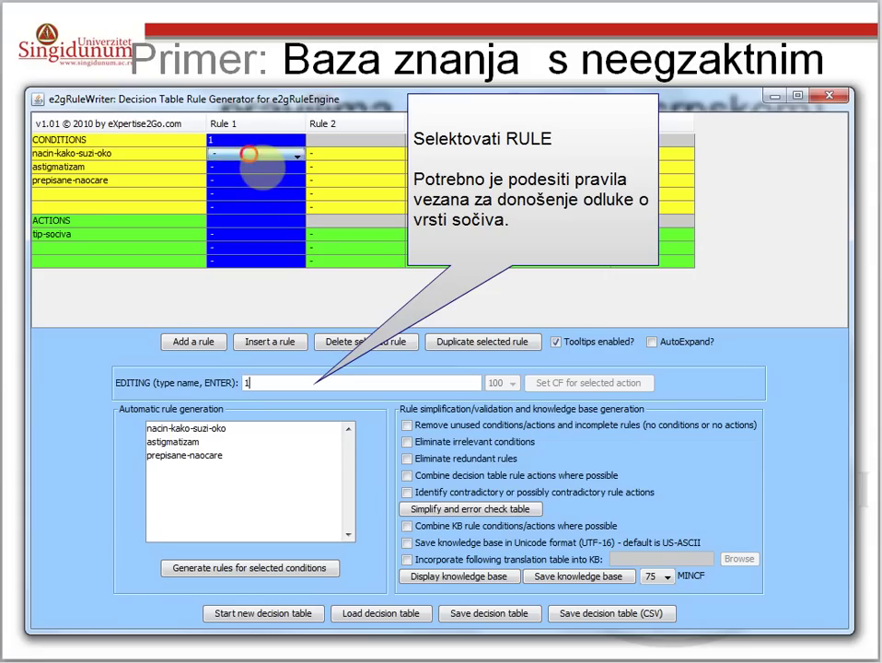
click(270, 155)
click(269, 156)
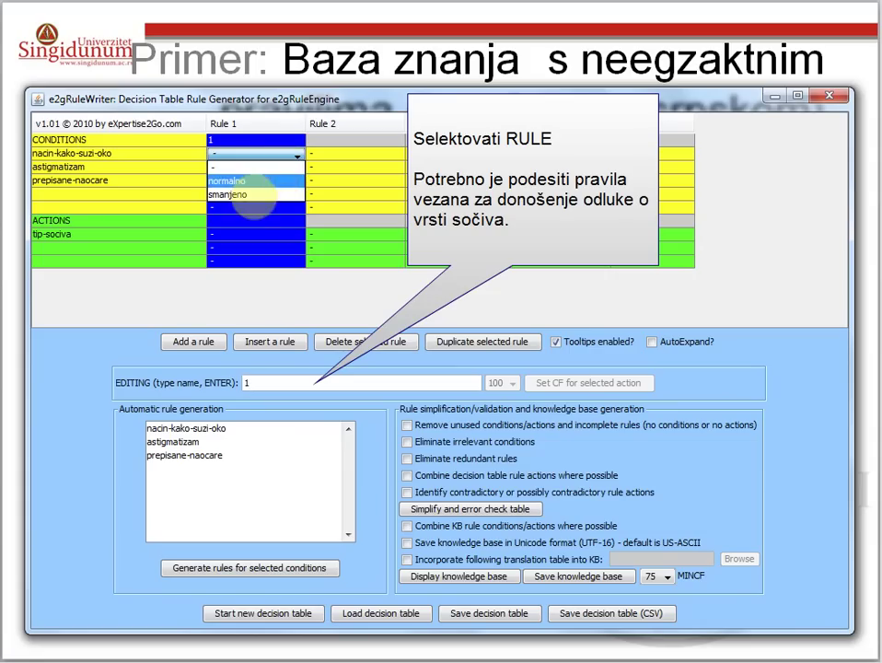
click(254, 194)
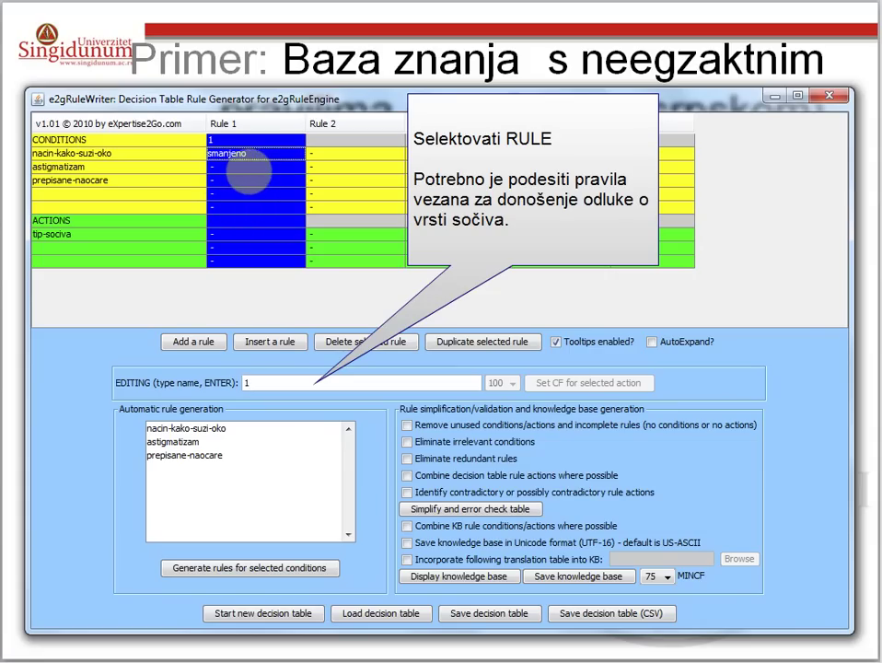
click(239, 237)
click(240, 237)
click(246, 290)
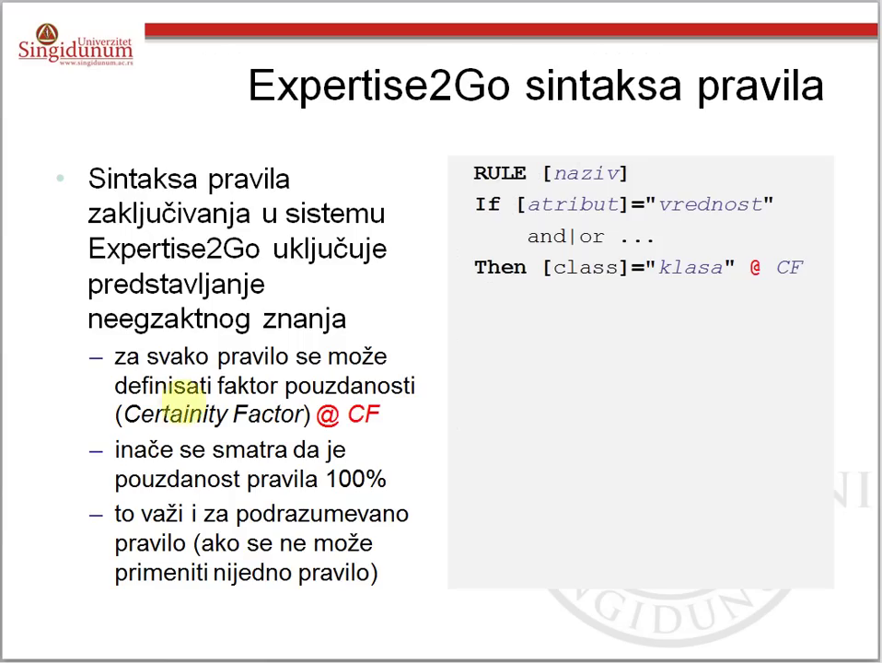
- Highlight the @ CF notation on the rule-syntax slide, then set the certainty factor of Rule 1's action to 100 in e2gRuleWriter
drag(316, 416, 378, 418)
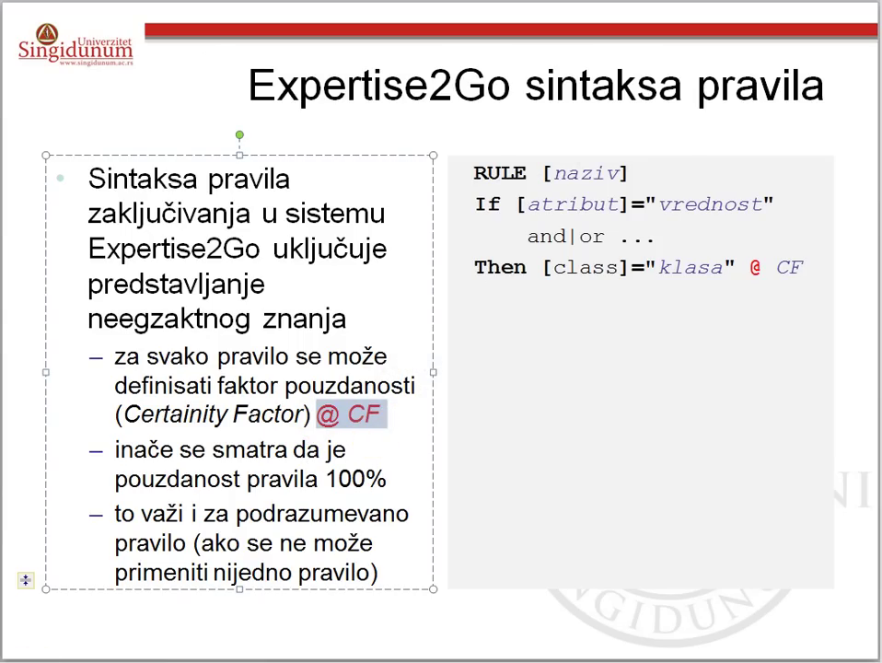
key(alt+Tab)
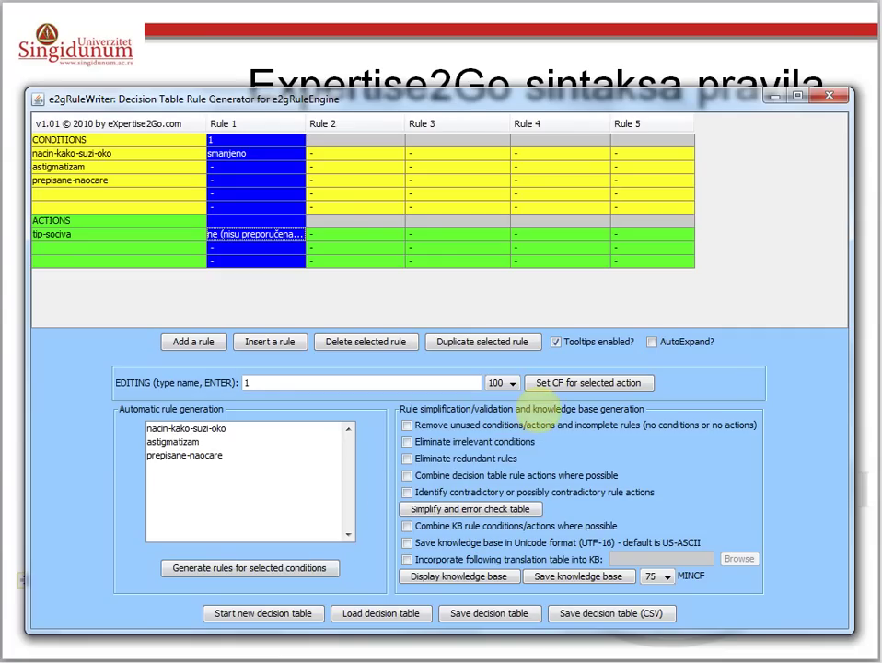
click(563, 385)
- Define Rule 2 with astigmatizam set to ne and tip-sociva set to meka
click(329, 141)
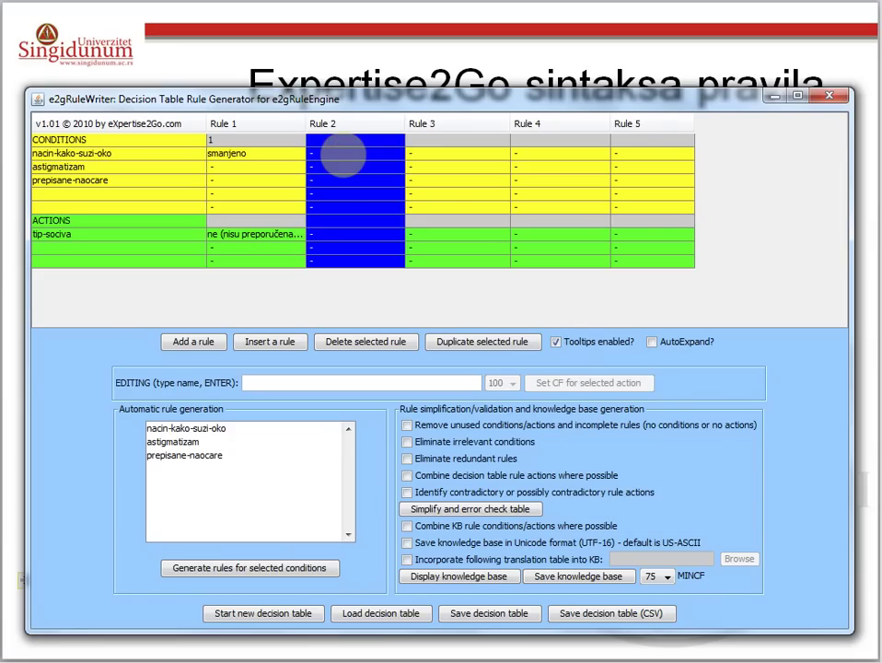
click(336, 169)
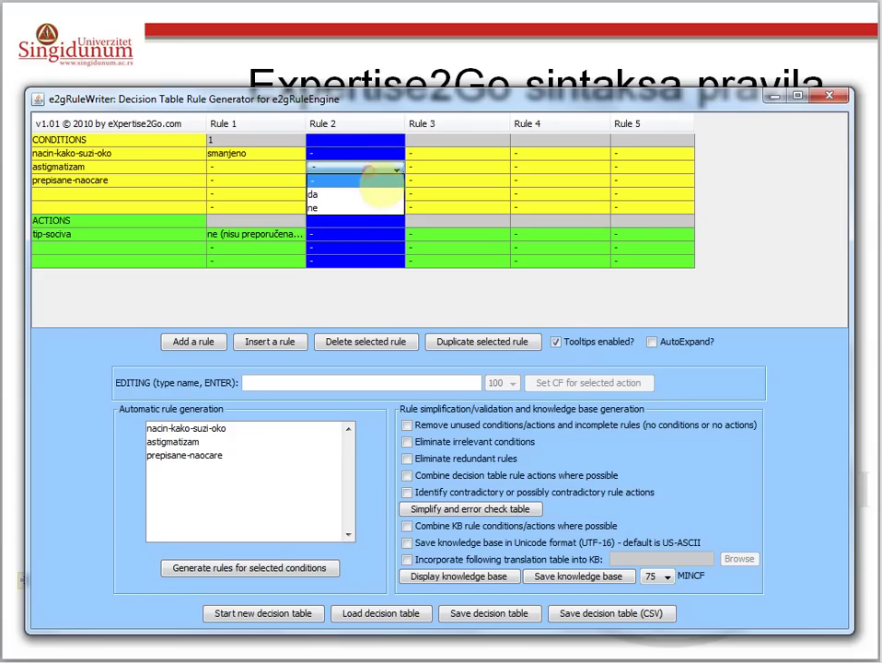
click(337, 207)
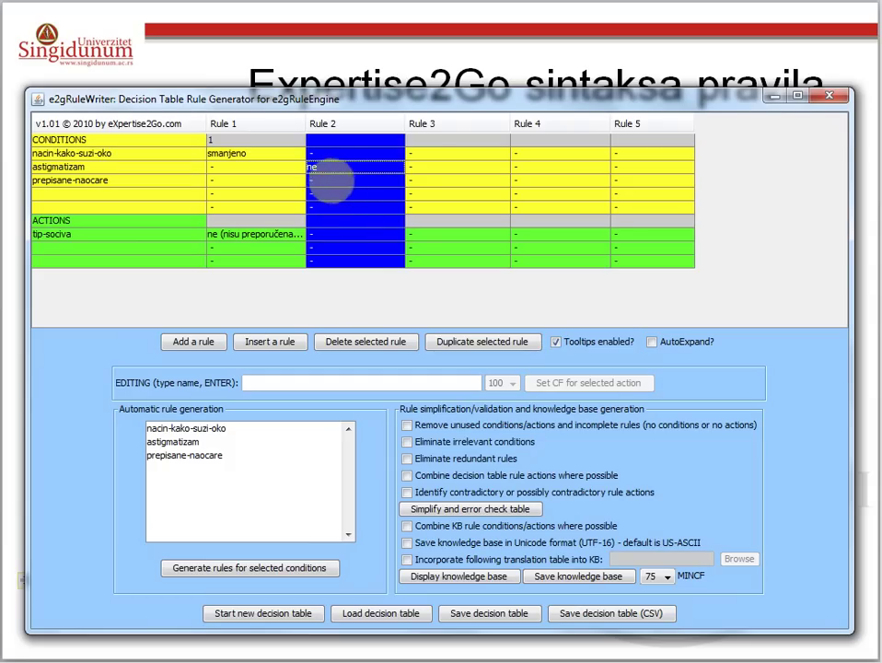
click(350, 237)
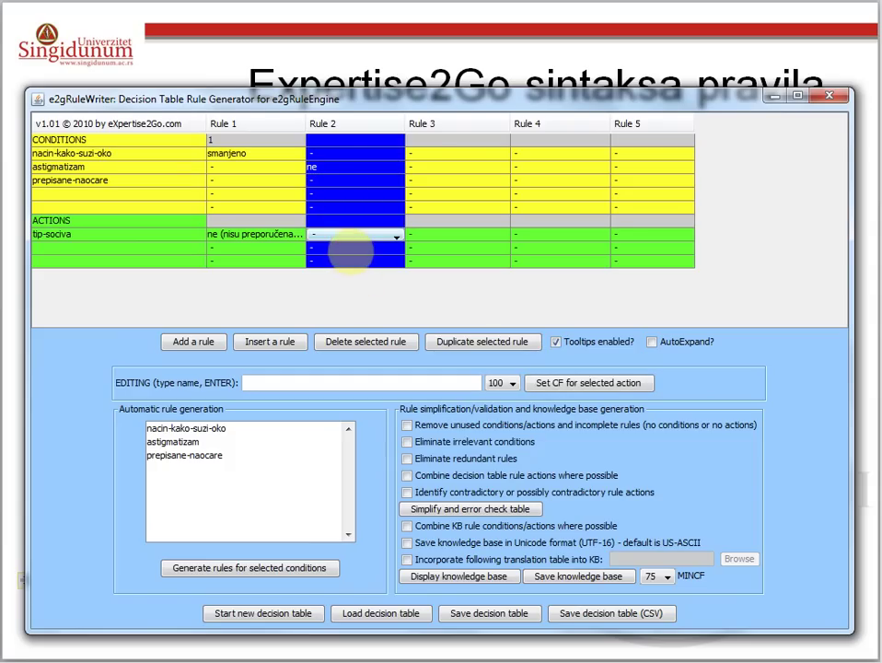
click(338, 238)
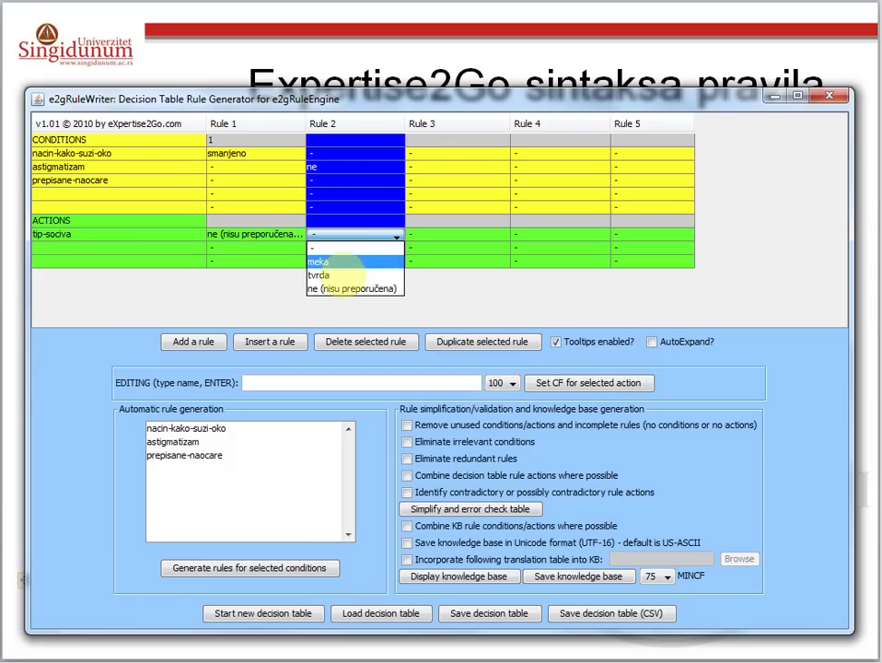
click(355, 263)
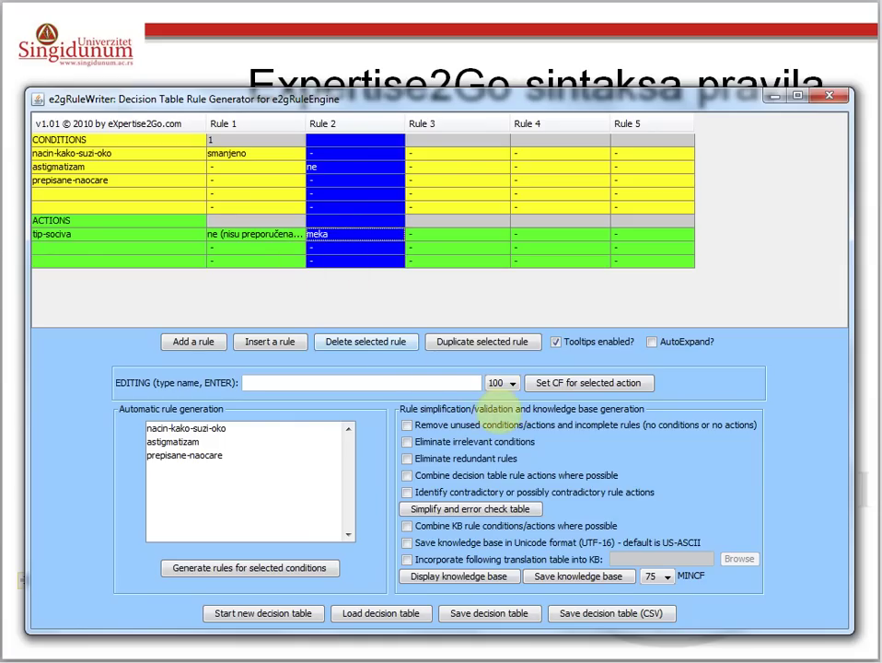
- Set the certainty factor of Rule 2's meka action to 85 and name the rule 2
click(509, 385)
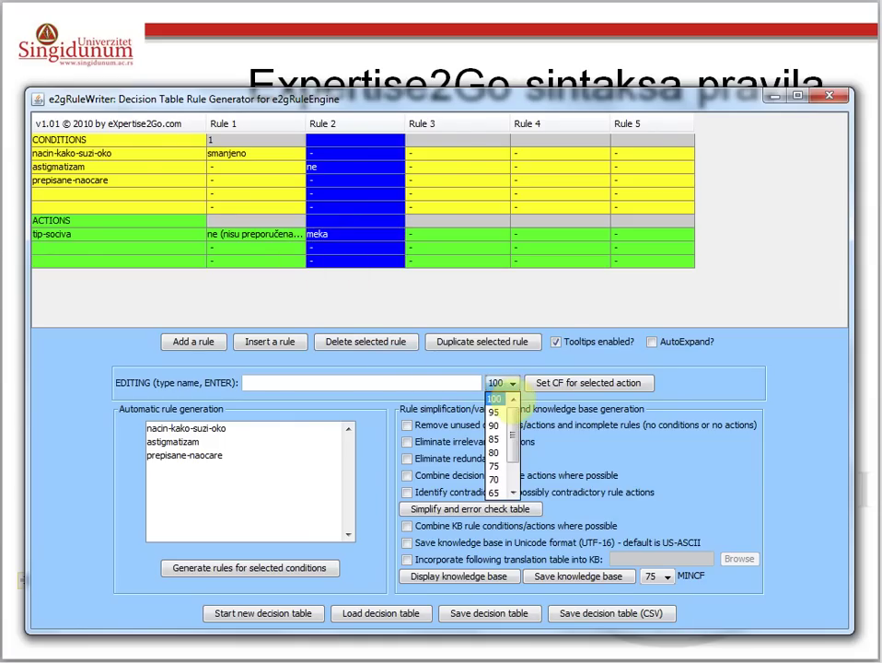
click(495, 453)
click(566, 382)
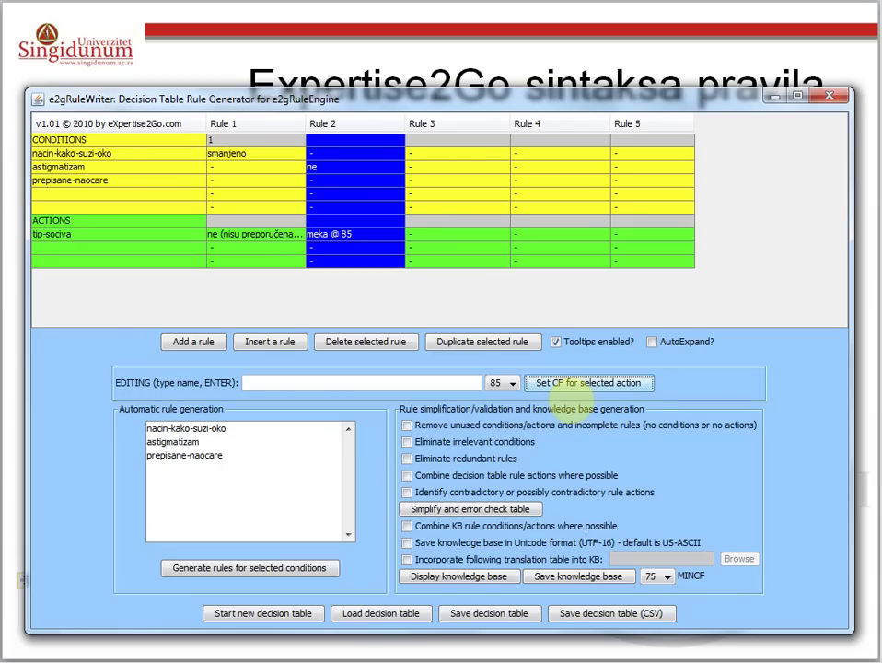
click(361, 153)
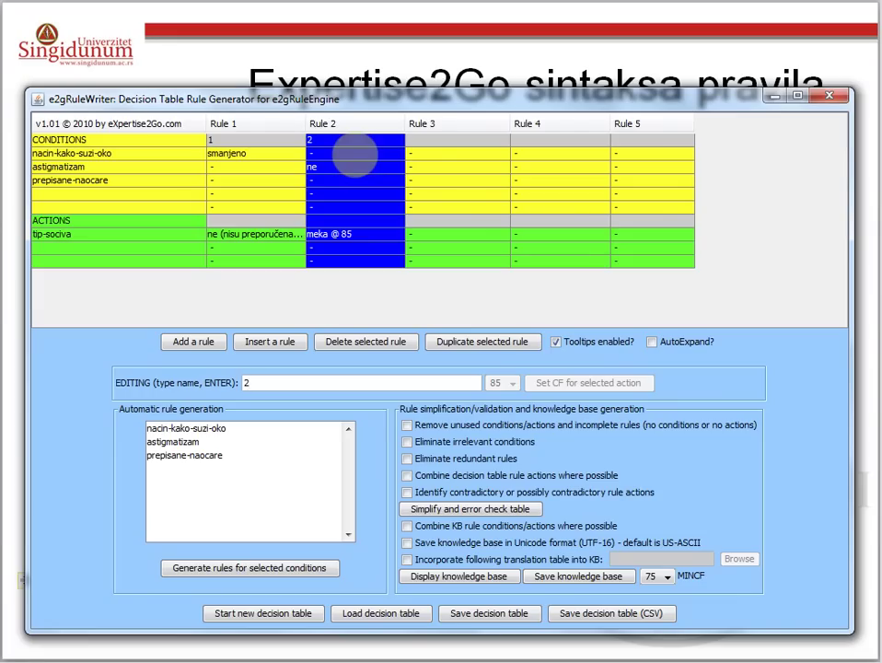
- Define Rule 3 with prepisane-naocare set to kratkovidost and tip-sociva set to tvrda, with a certainty factor of 100
click(445, 124)
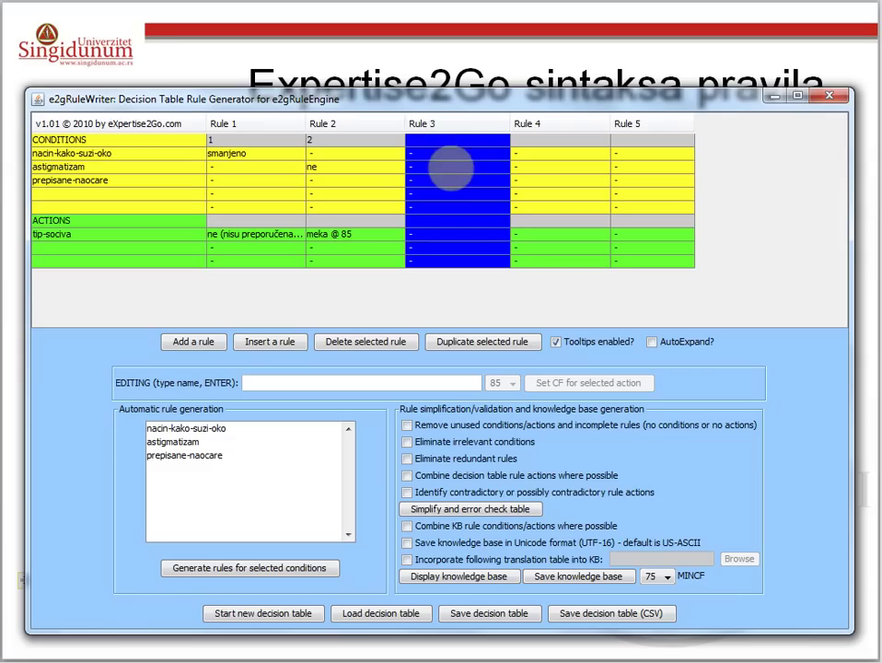
click(433, 180)
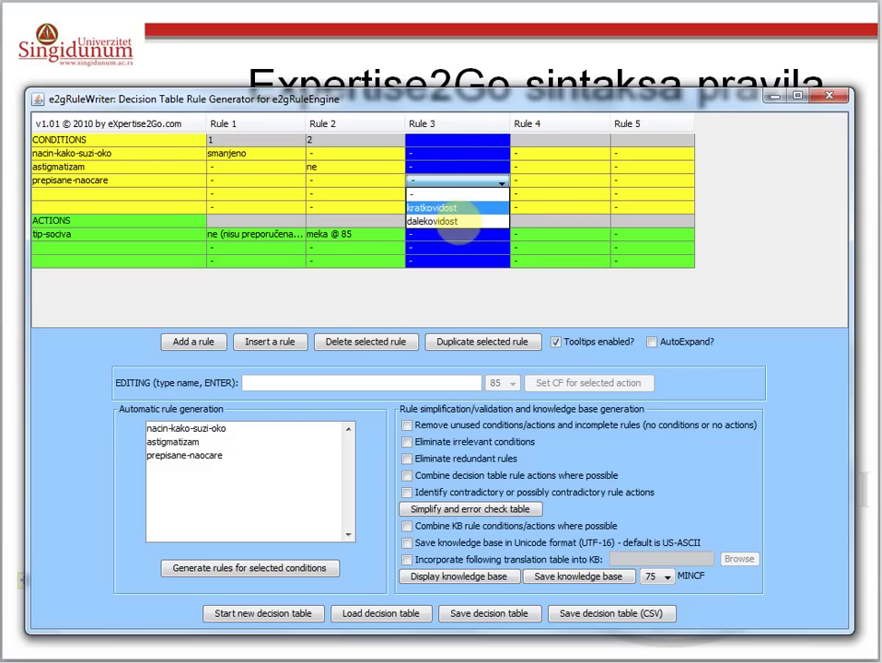
click(451, 208)
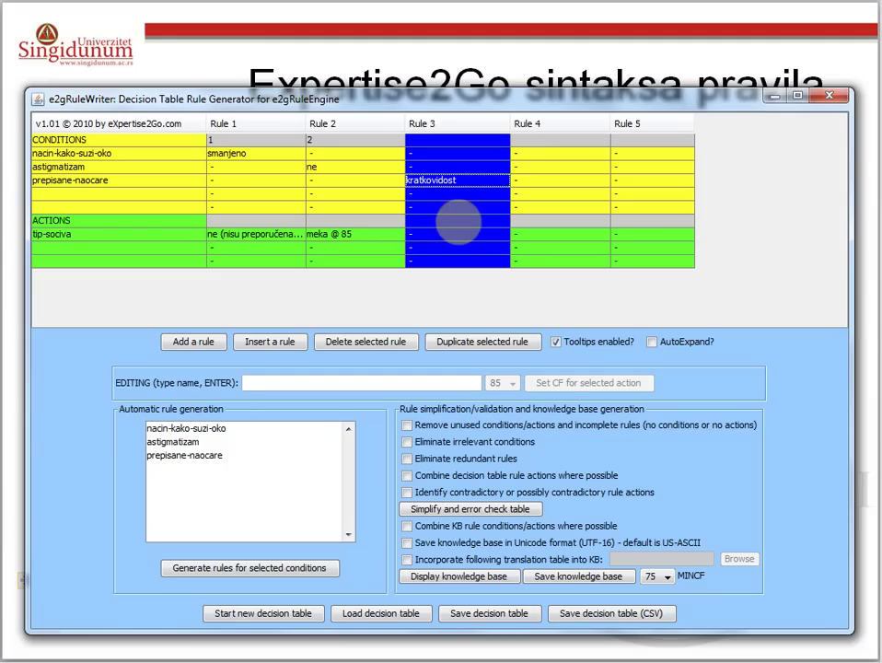
click(448, 236)
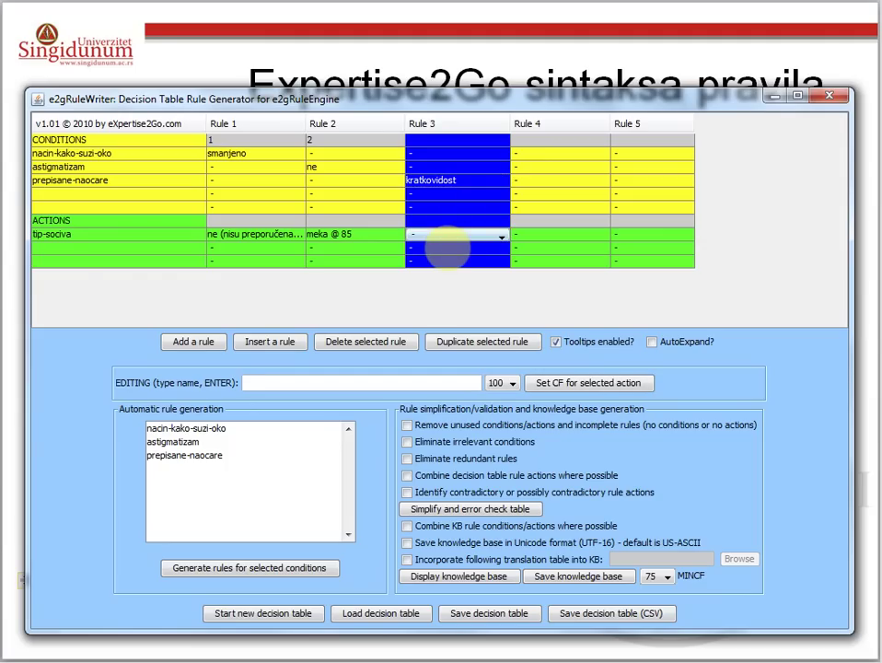
click(440, 236)
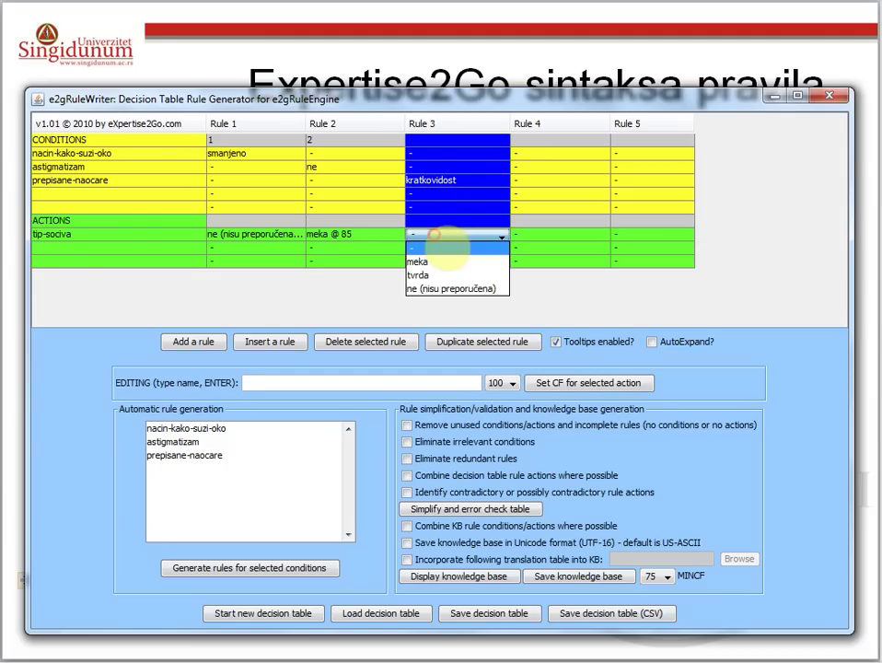
click(445, 272)
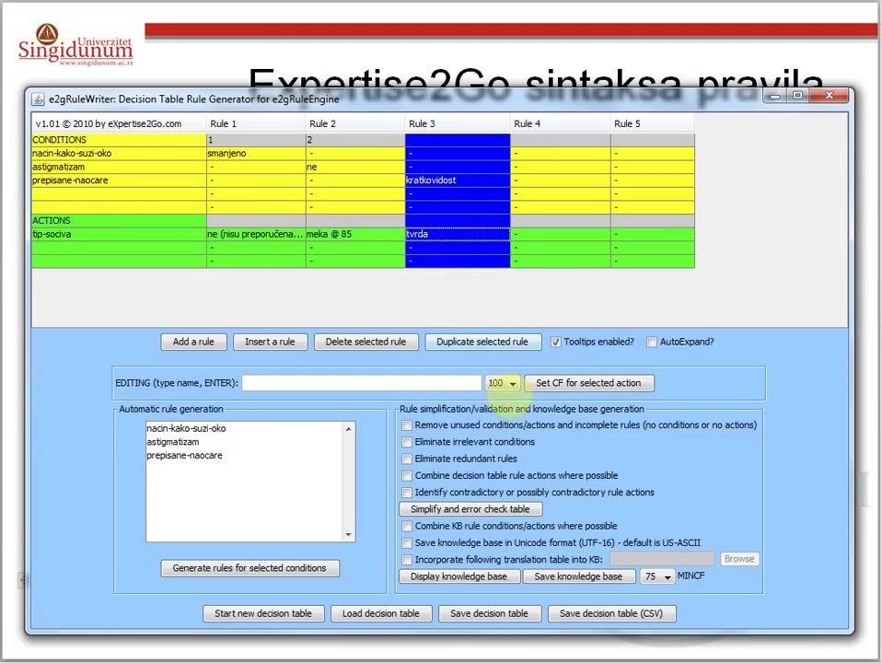
click(564, 388)
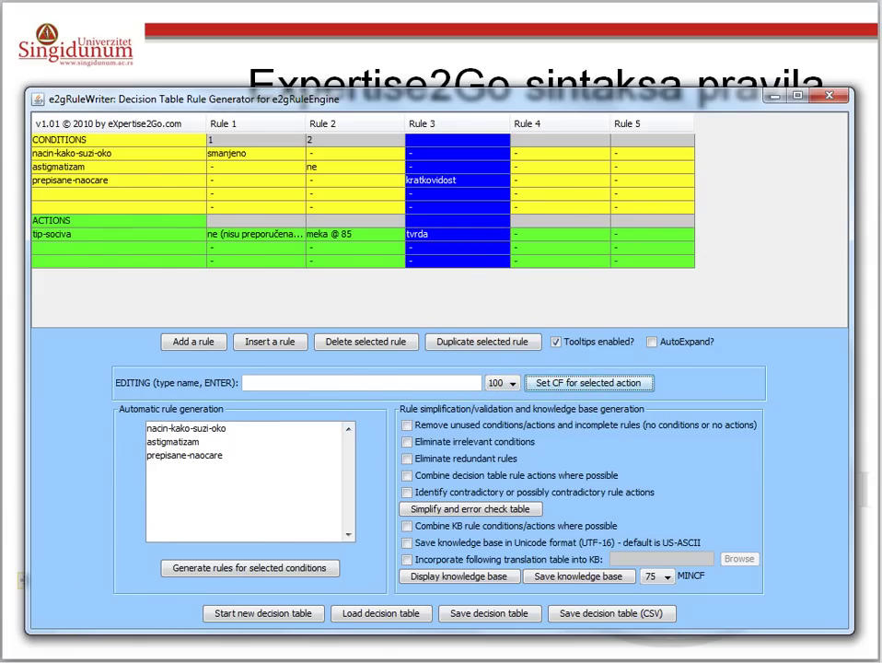
- Highlight the RULE [3] definition on the inexact-rules example slide, then name the third rule 3 in e2gRuleWriter
key(alt+Tab)
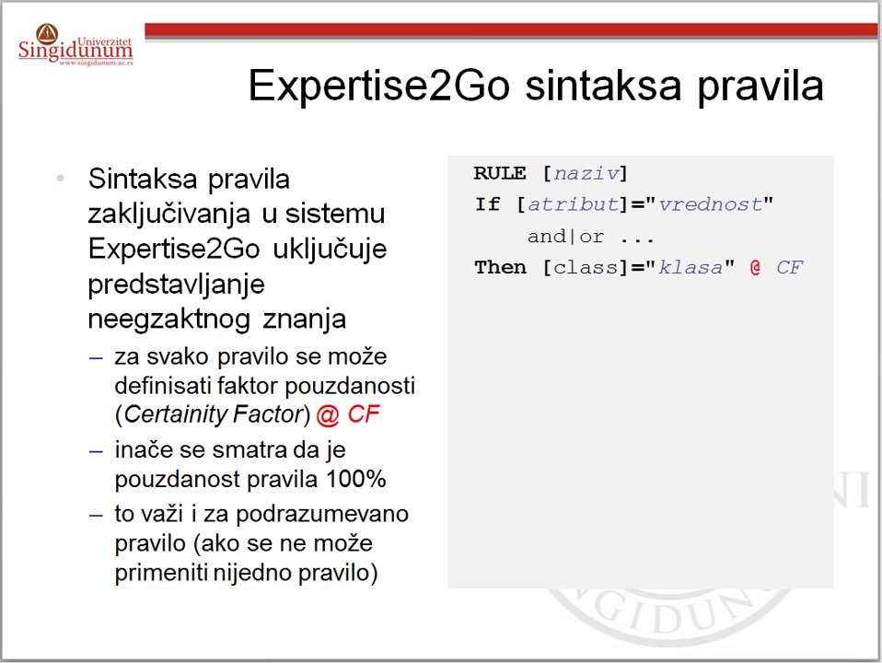
key(Right)
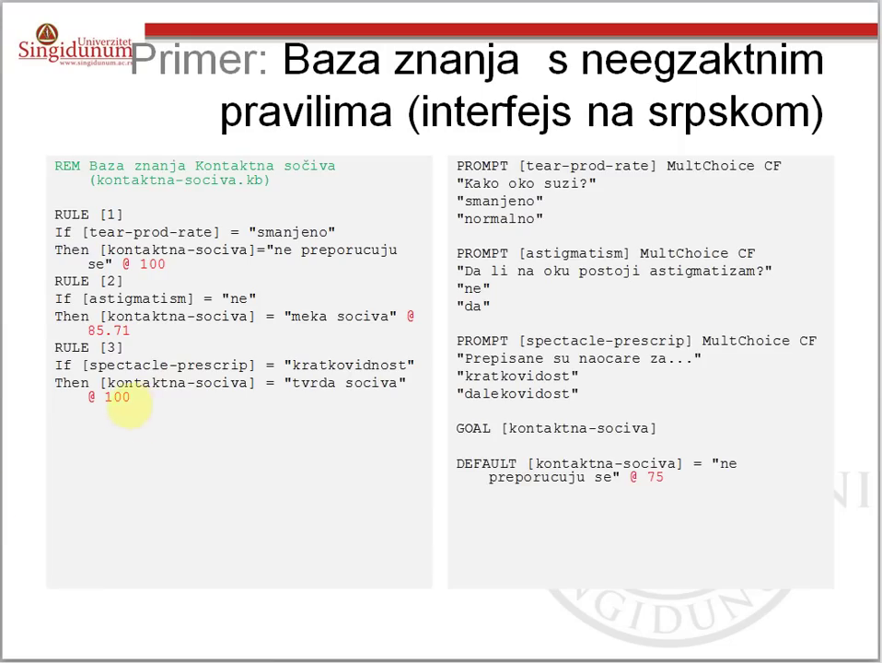
click(138, 399)
drag(138, 399, 48, 369)
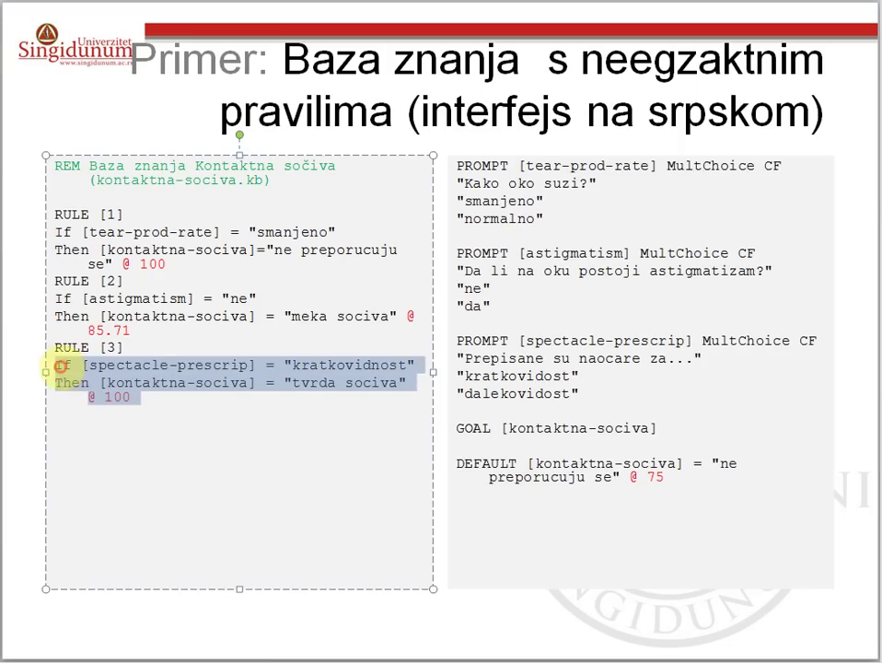
key(alt+Tab)
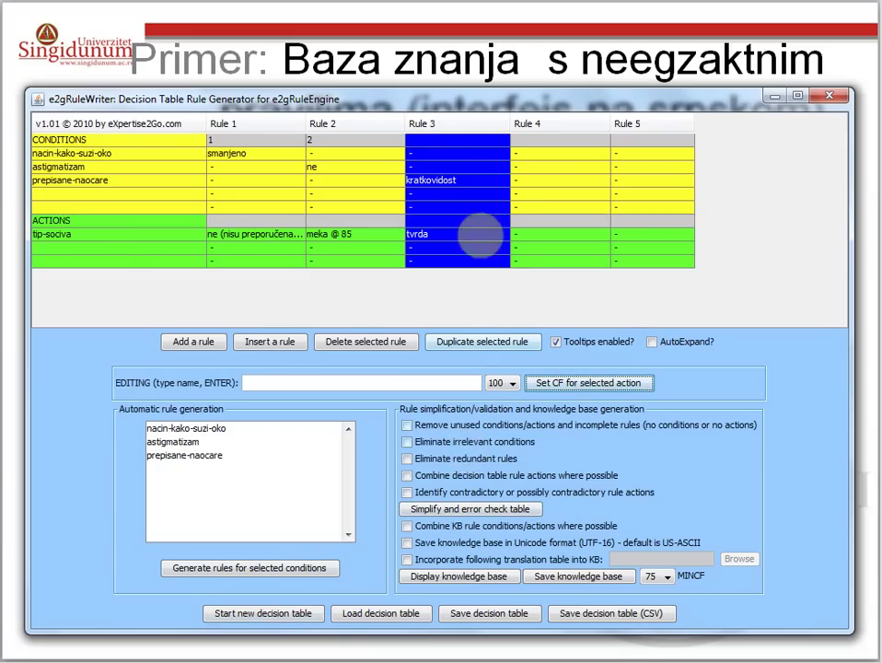
click(433, 156)
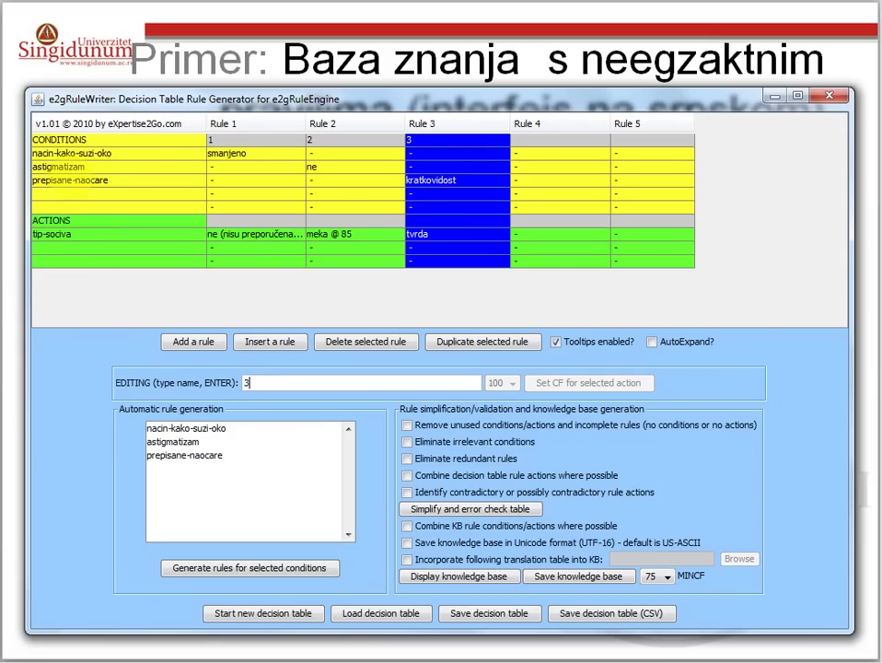
- Mark the tip-sociva action as a goal and make ne (nisu preporučena) its default value with a certainty factor of 75
click(55, 235)
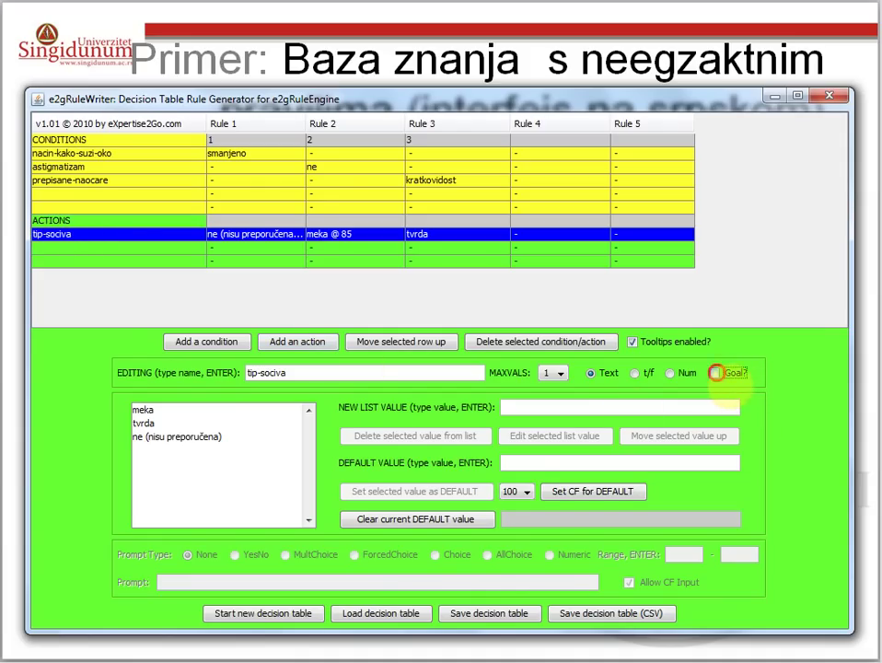
click(716, 372)
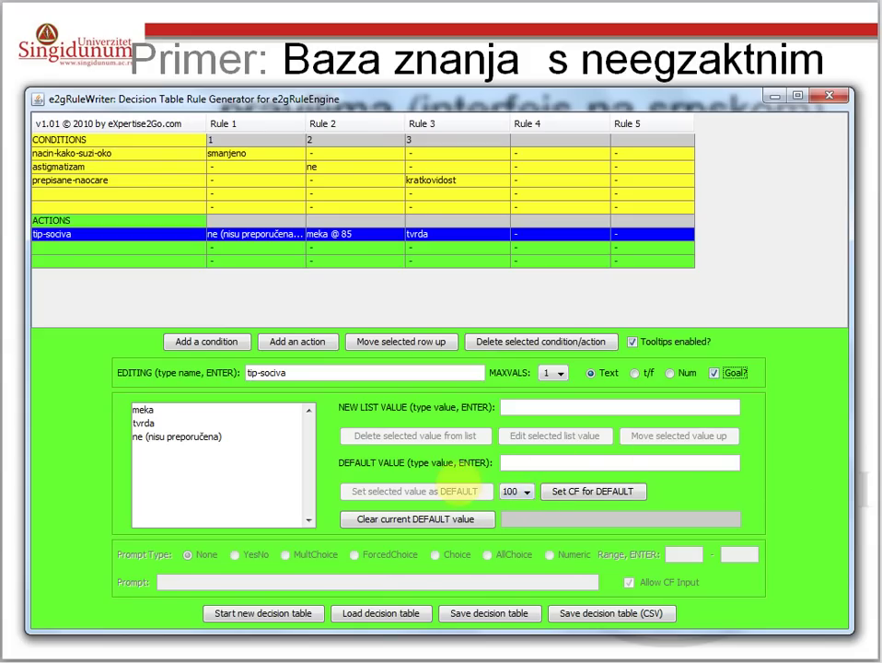
click(184, 438)
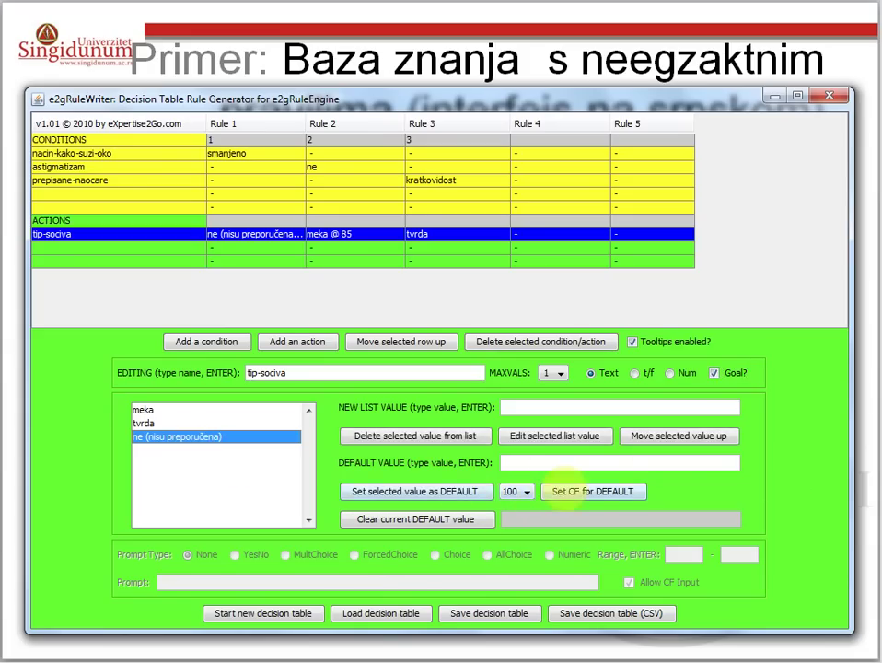
click(521, 493)
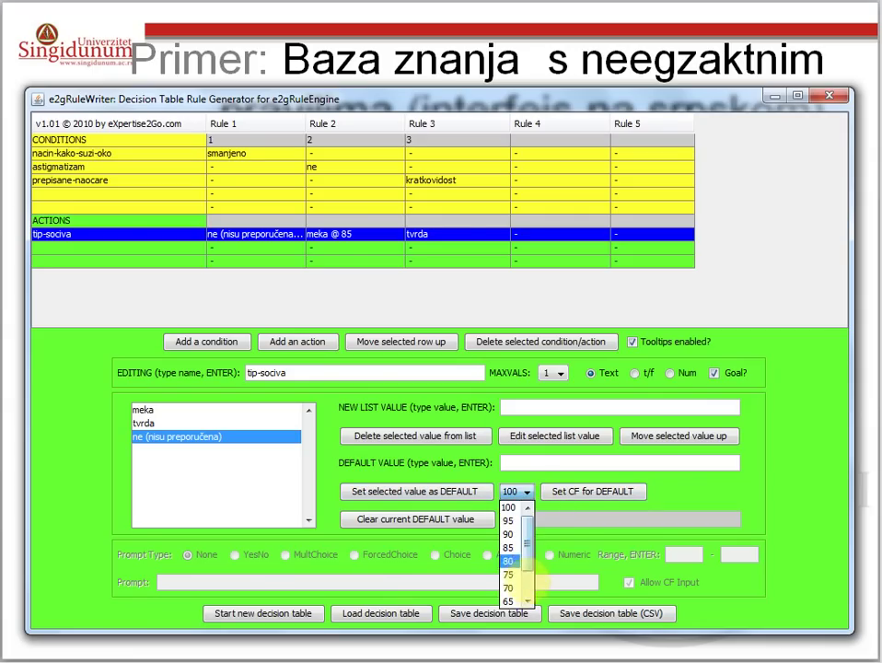
click(513, 576)
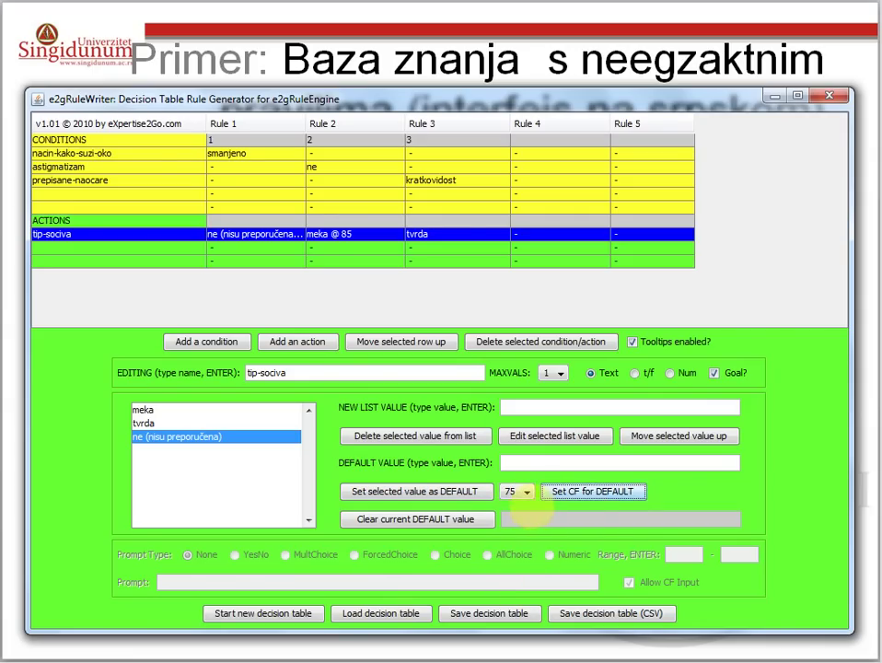
click(466, 492)
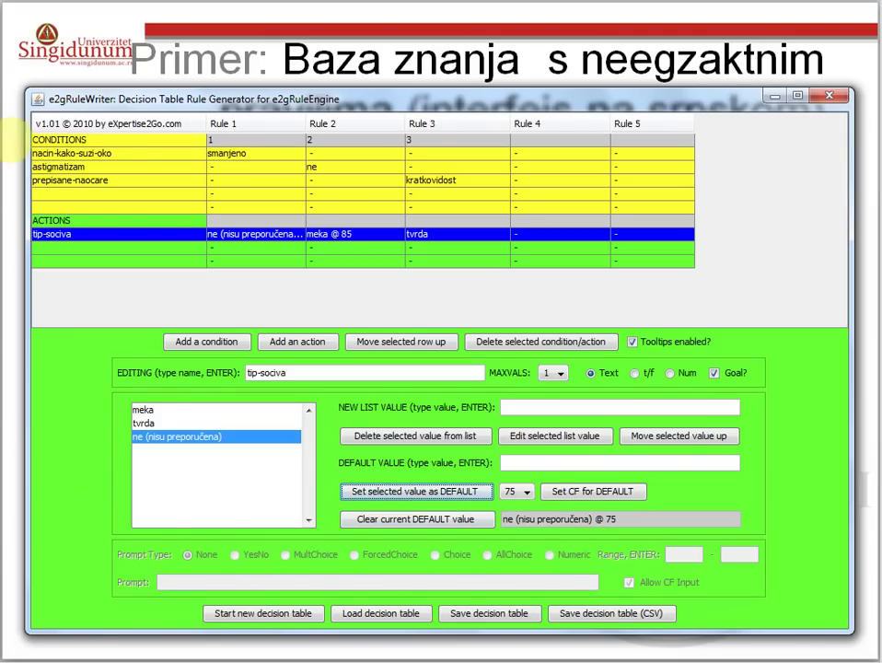
- Switch to the example slide and highlight its GOAL and DEFAULT definitions for comparison
click(20, 71)
click(671, 432)
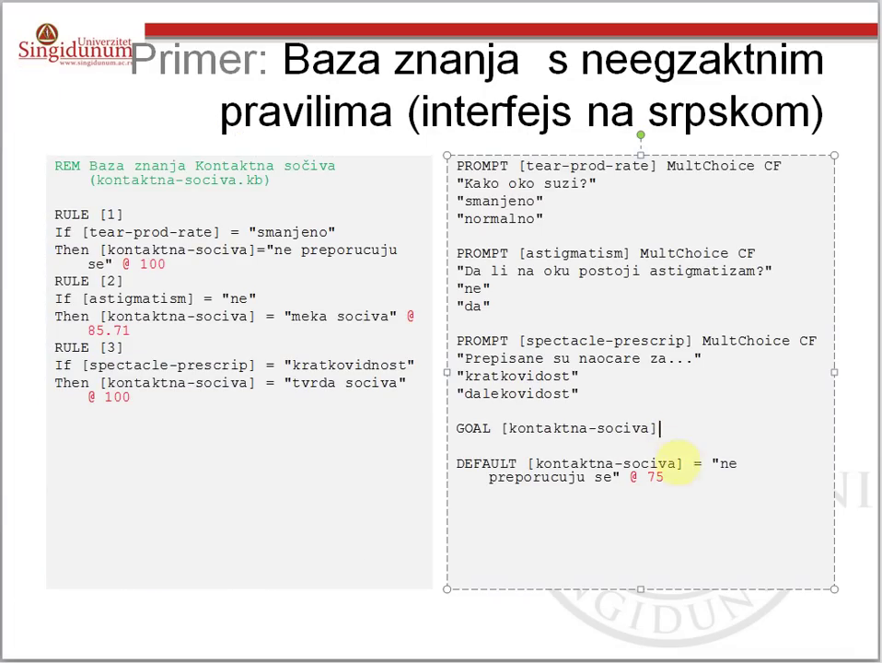
drag(675, 478, 462, 428)
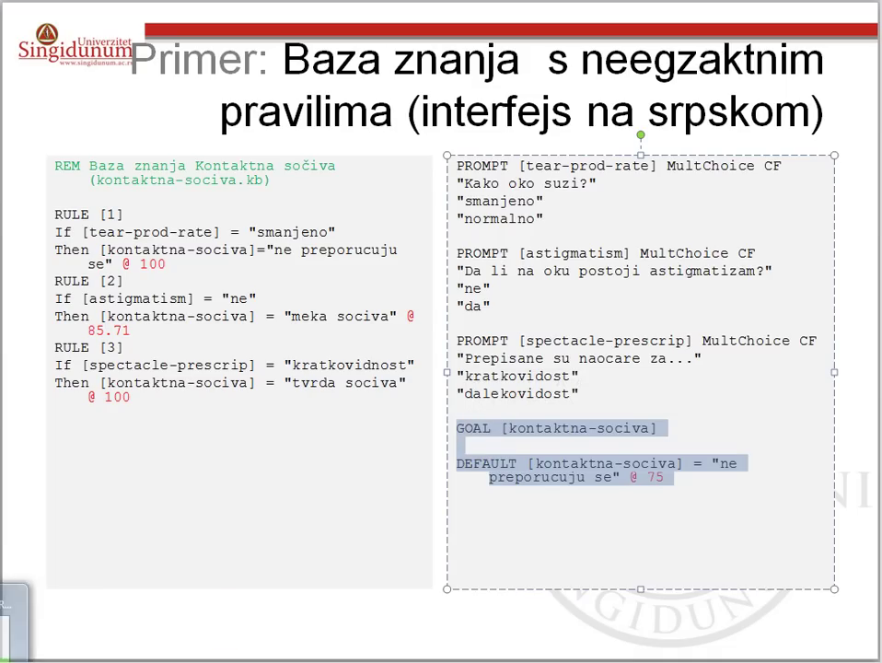
- Return to e2gRuleWriter and save the knowledge base as primer1 in the Vezba folder, with file type Knowledge bases (*.kb)
click(11, 644)
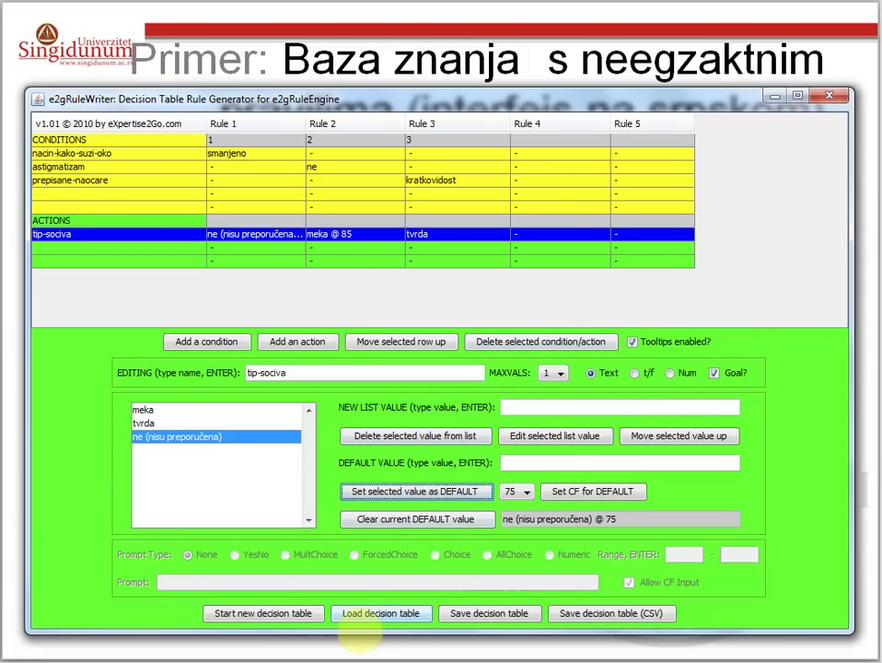
click(147, 179)
click(271, 193)
click(249, 124)
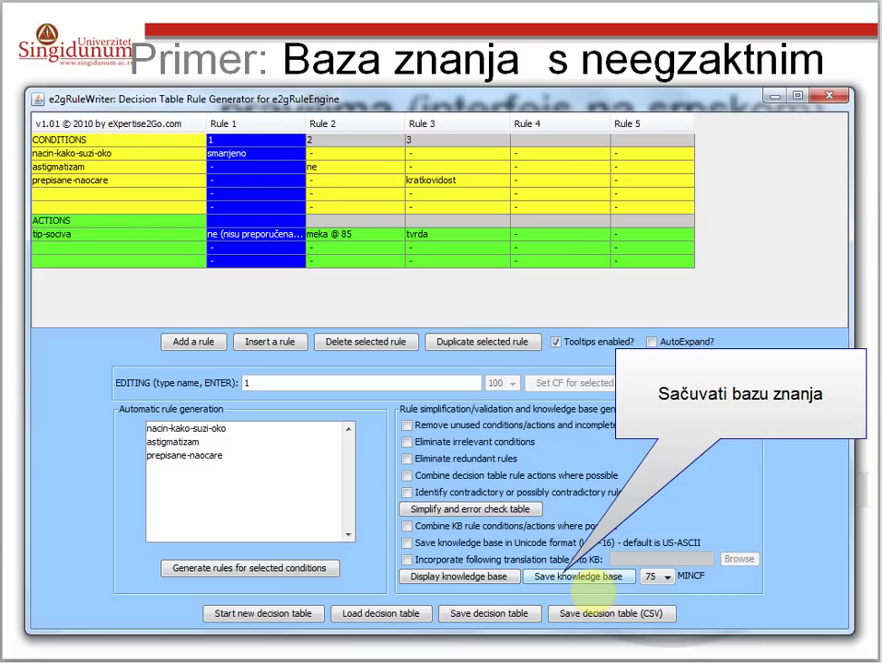
click(582, 577)
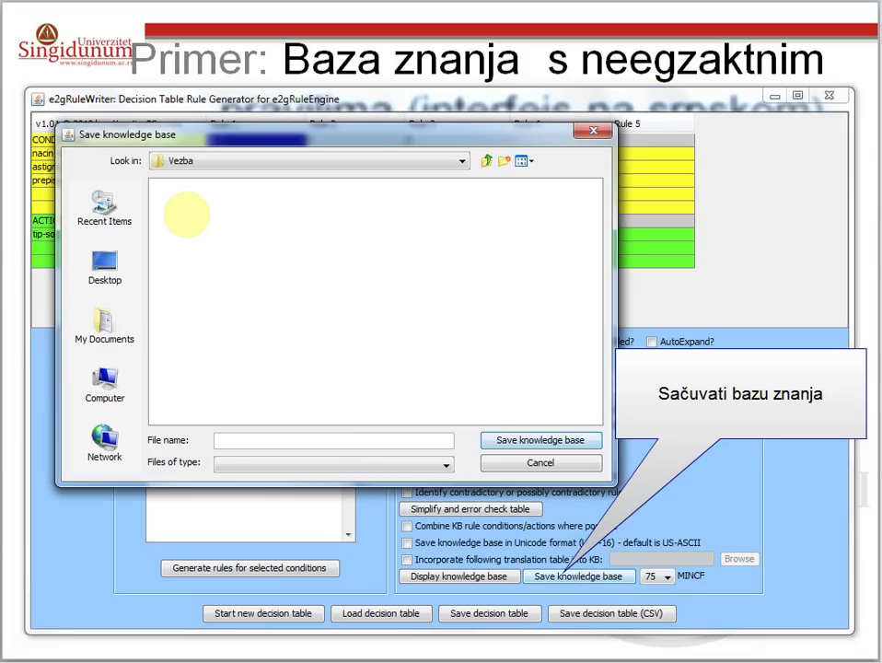
click(234, 441)
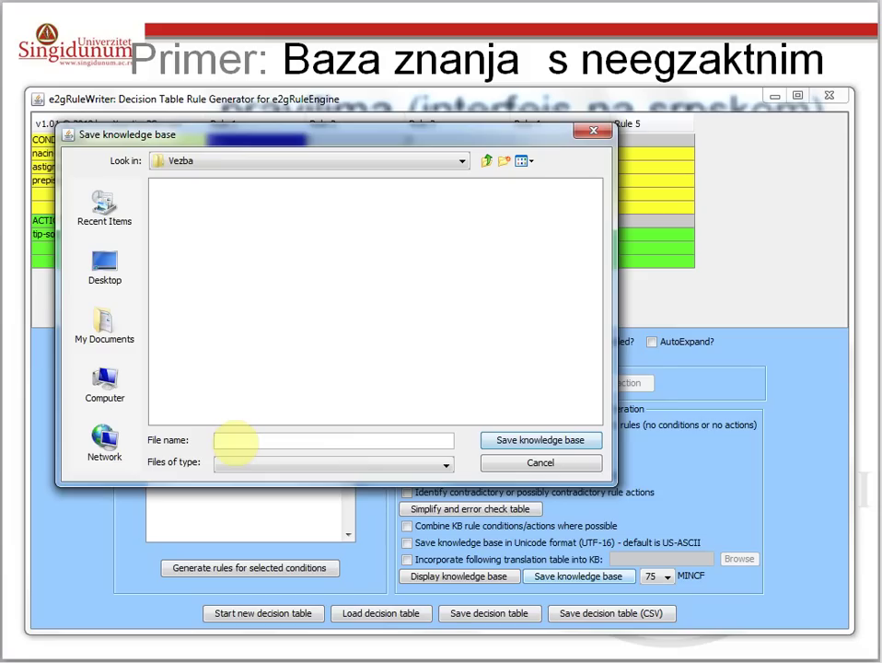
text(primer1)
click(244, 462)
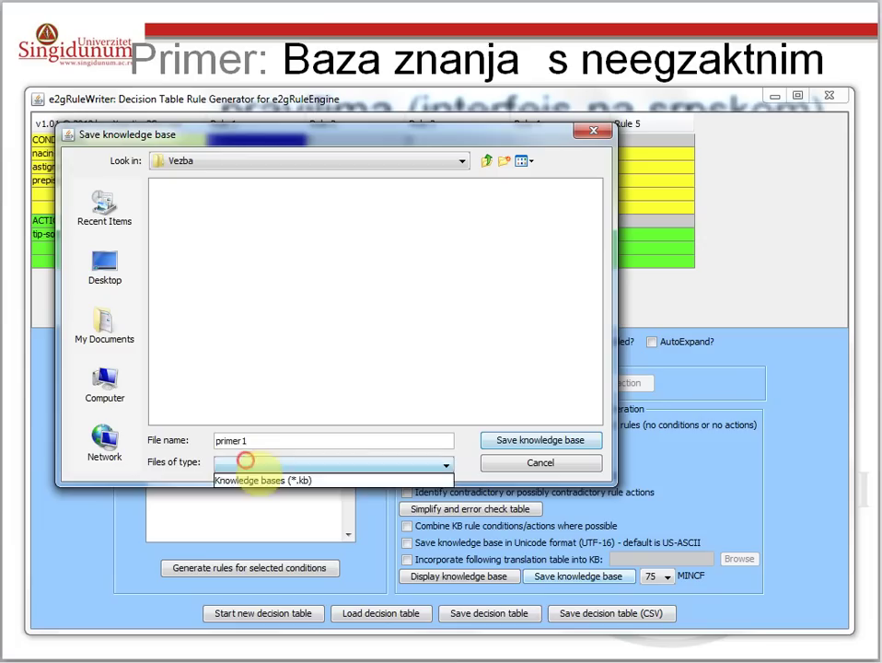
click(349, 476)
click(517, 440)
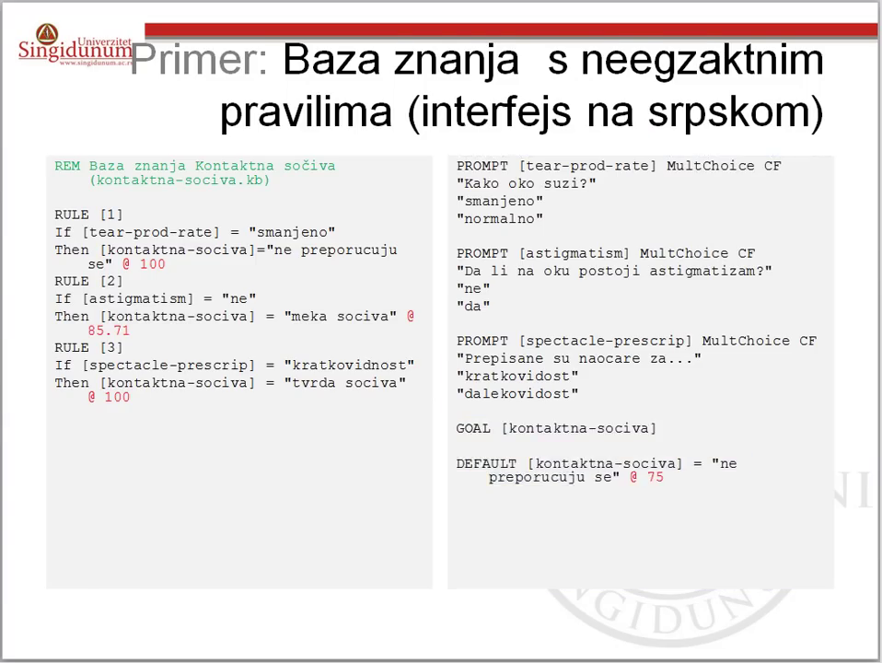
- Go to the Web interface slide in the presentation and copy its complete HTML applet code
key(Right)
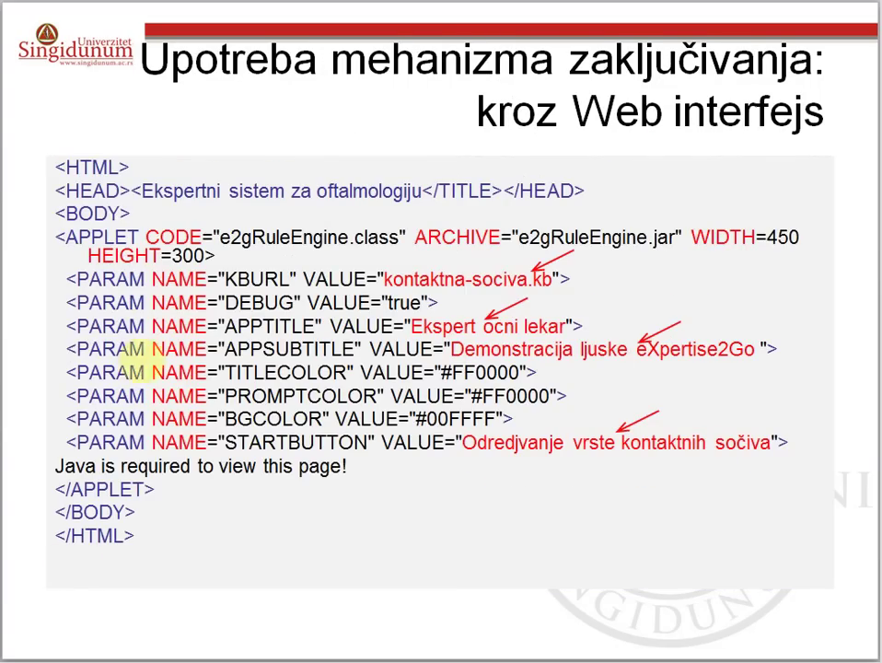
drag(158, 75, 803, 118)
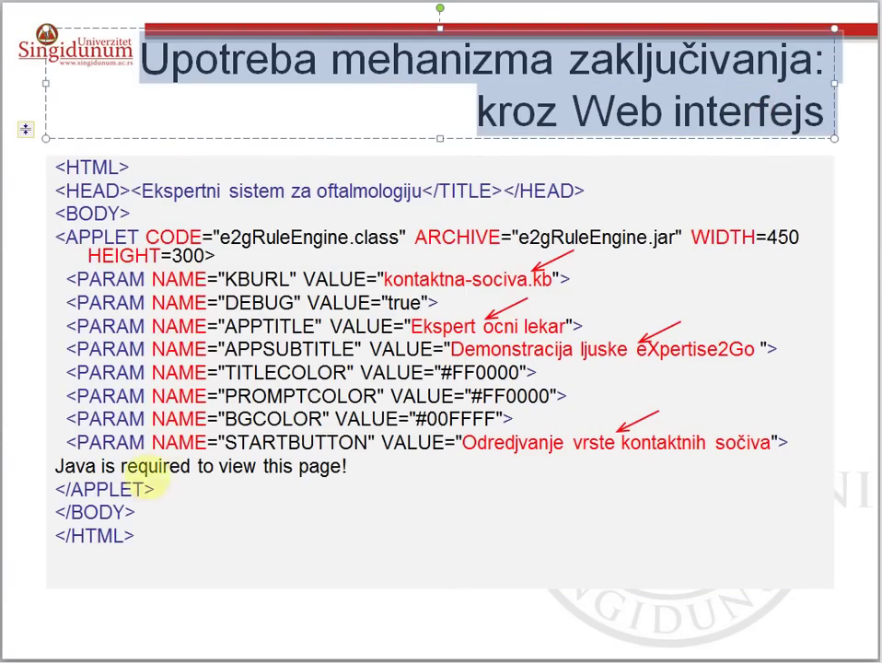
click(139, 540)
drag(138, 539, 46, 167)
key(ctrl+c)
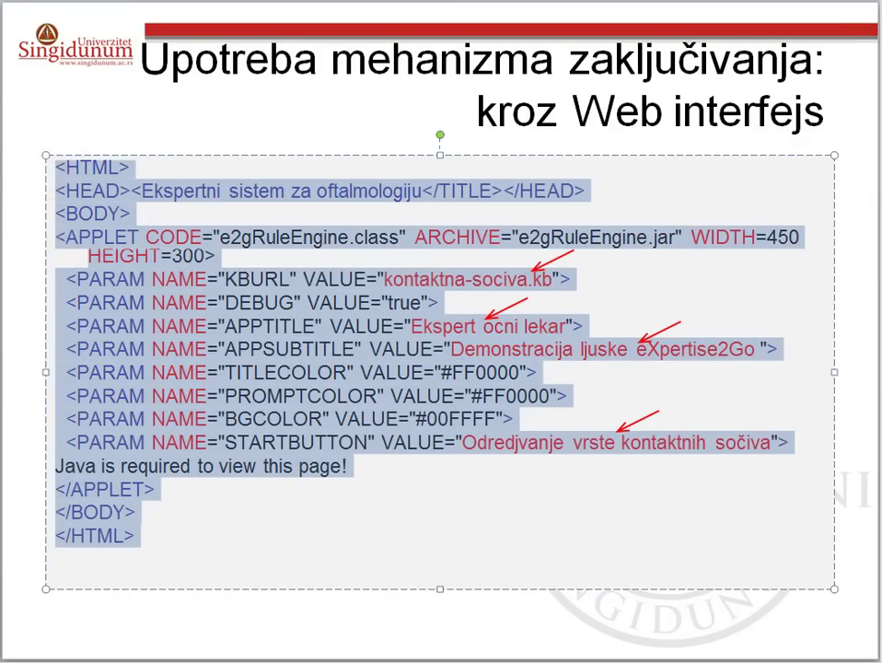
- Switch to Notepad++ and paste the copied HTML applet code into the empty new 3 document
key(alt+Tab)
drag(260, 18, 259, 19)
drag(650, 615, 867, 650)
drag(866, 650, 871, 655)
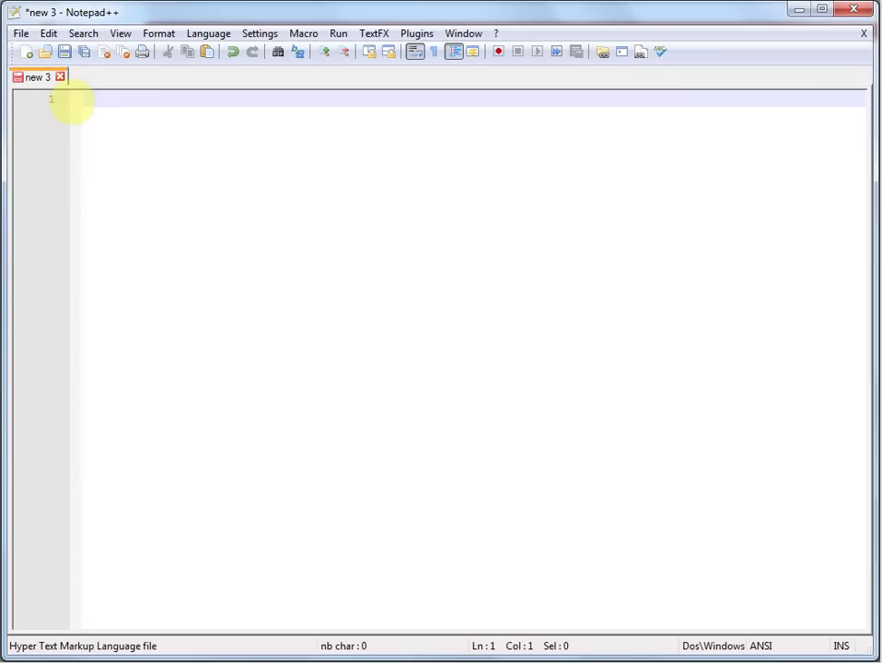
click(147, 122)
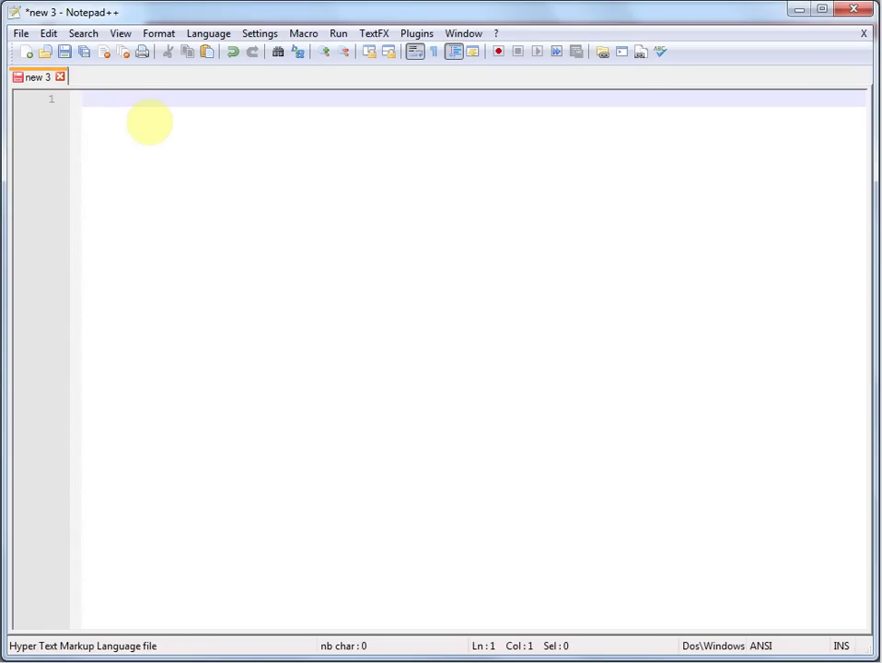
key(ctrl+v)
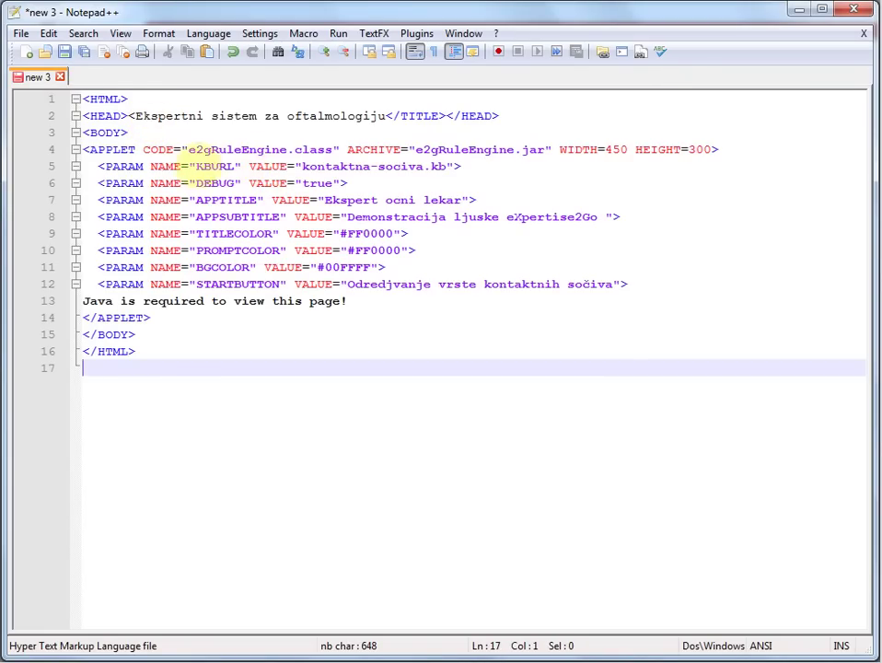
- Change the KBURL parameter's value to primer1.kb in the applet code and highlight the new file name
drag(303, 167, 430, 170)
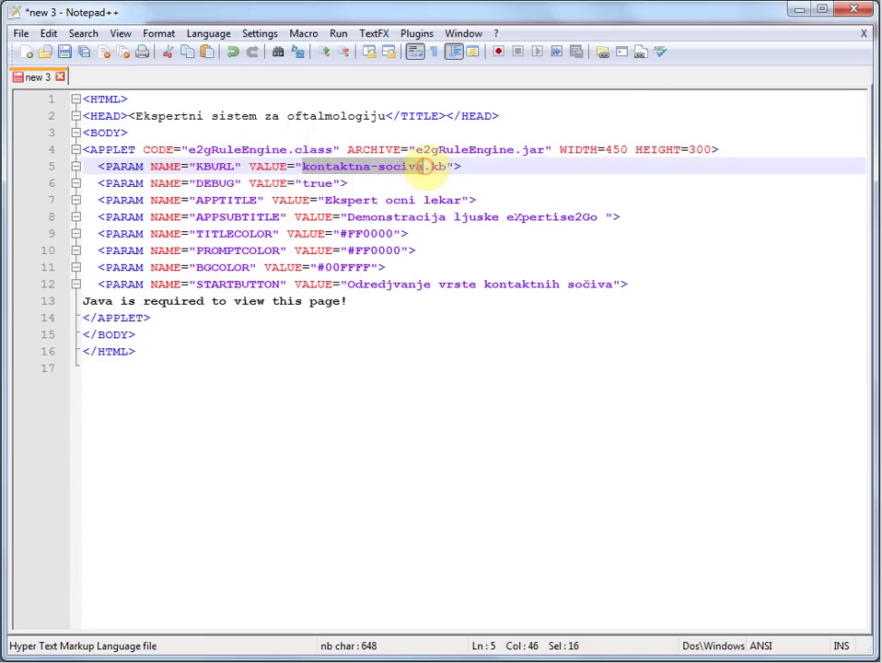
text(primer1)
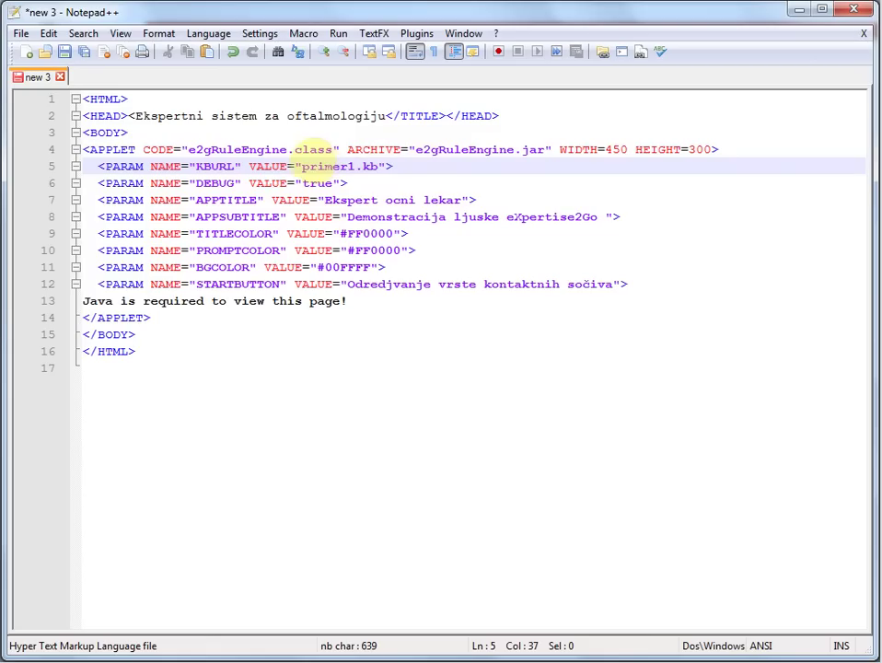
drag(303, 166, 380, 171)
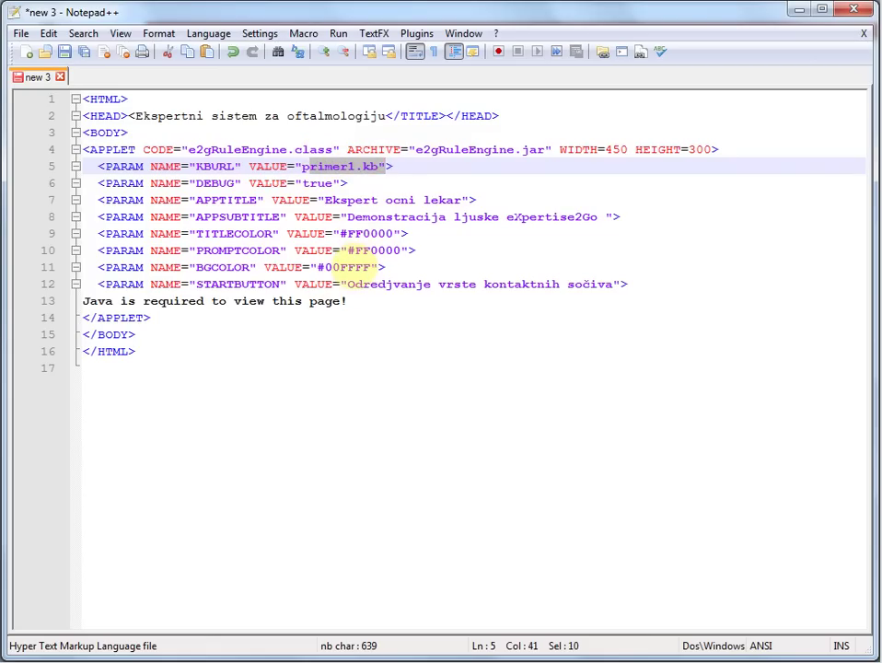
- Set the DEBUG parameter's value to false and delete the stray < before the page title text in the HEAD line
double_click(319, 183)
text(false)
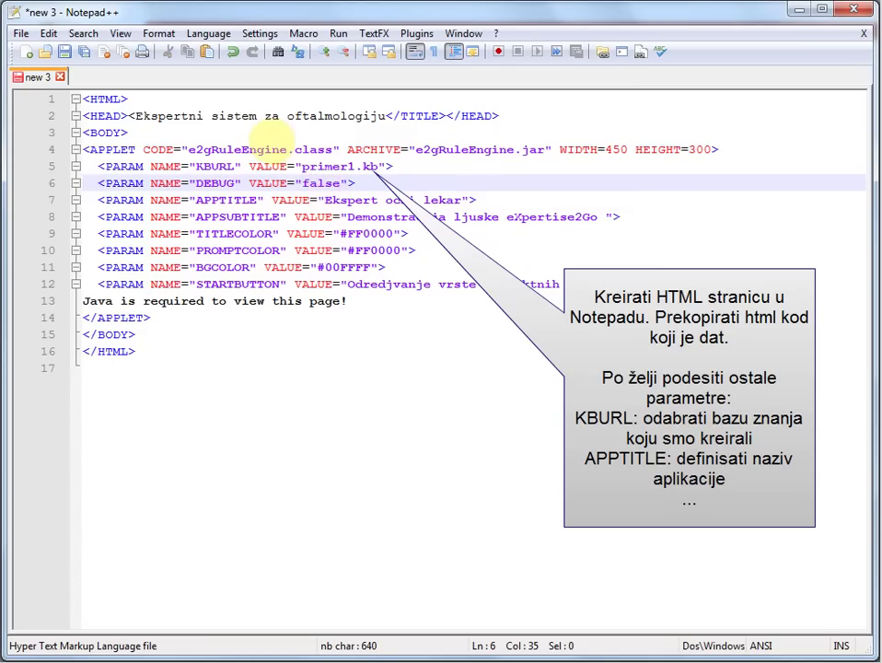
drag(386, 116, 144, 114)
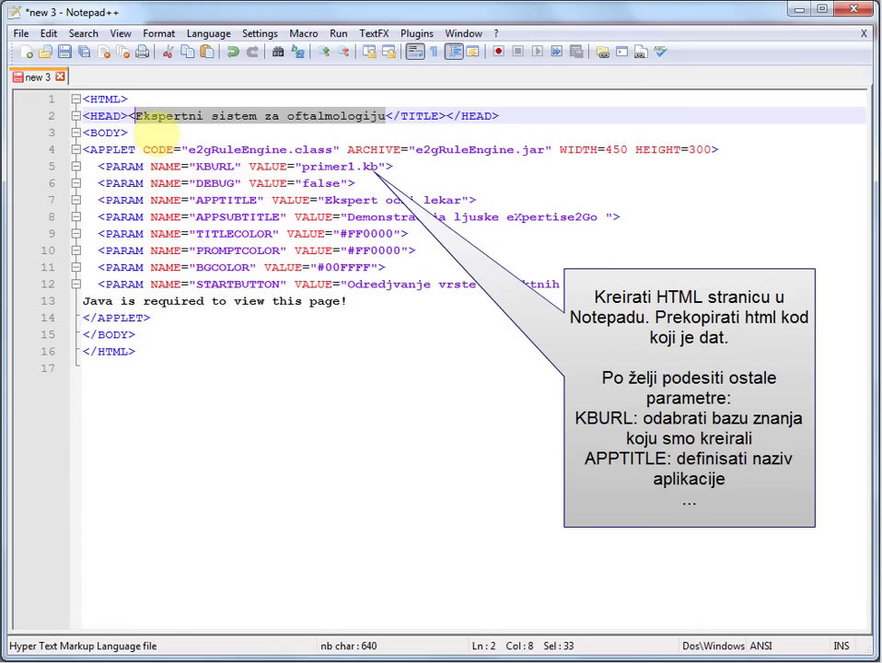
click(135, 116)
key(BackSpace)
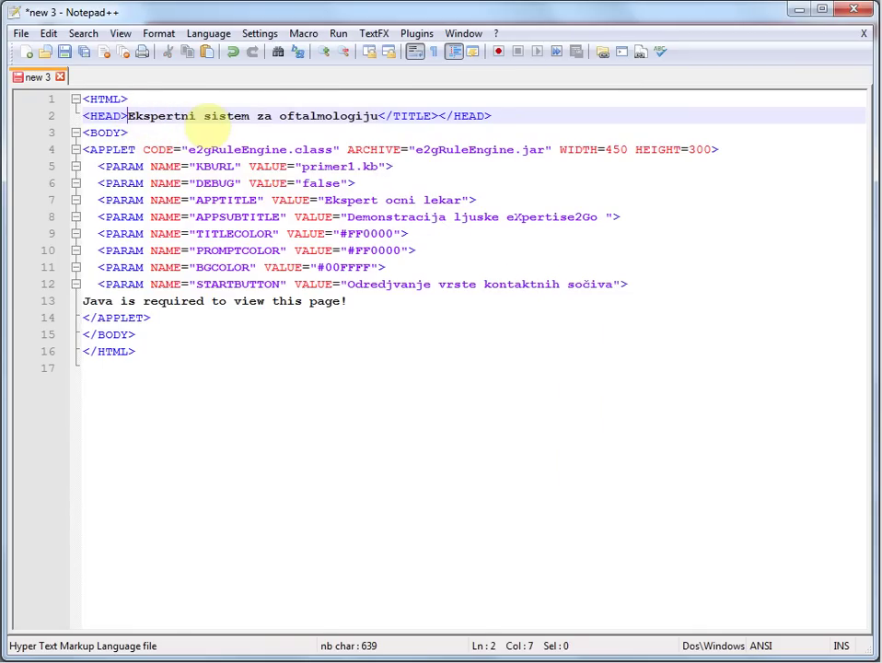
- Append " - VEZBA" to the page title text Ekspertni sistem za oftalmologiju, before the closing TITLE tag
click(379, 115)
text(- V)
text(E?BA)
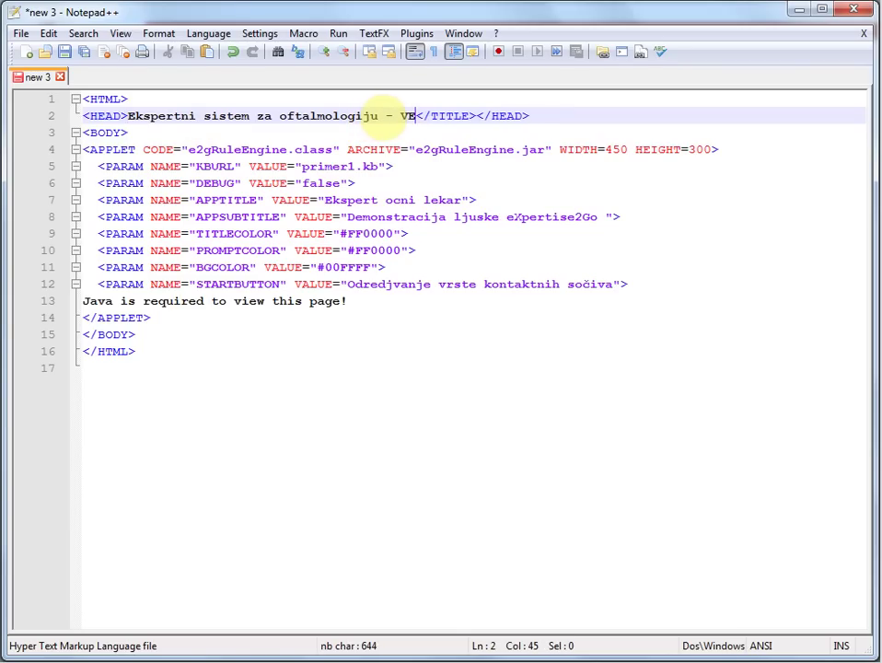
key(BackSpace)
key(BackSpace)
key(BackSpace)
text(Z)
key(BackSpace)
text(ZBA)
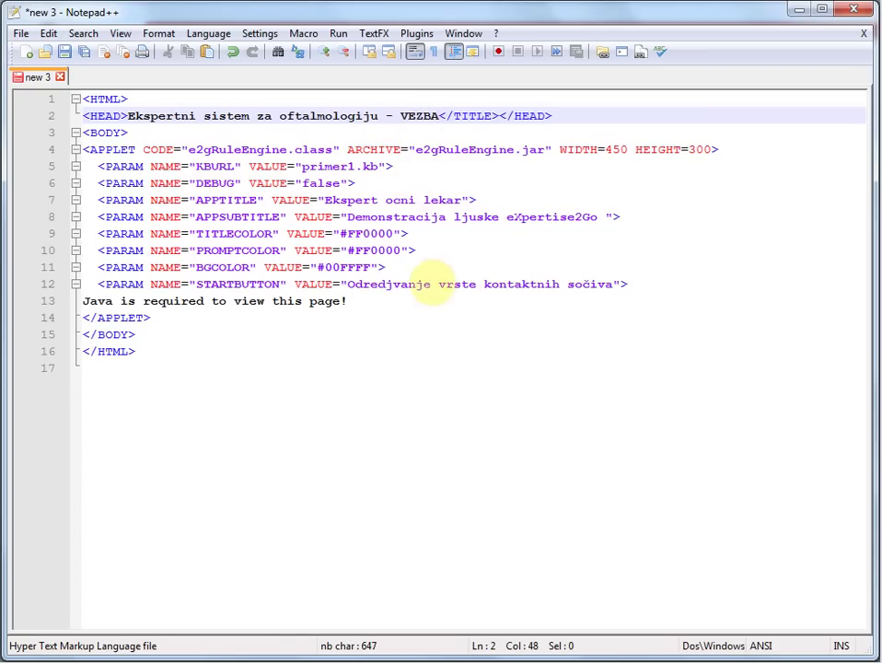
- Examine the start button text and the title, subtitle and title colour parameters by highlighting them in the applet code
drag(348, 288, 614, 287)
drag(348, 218, 598, 217)
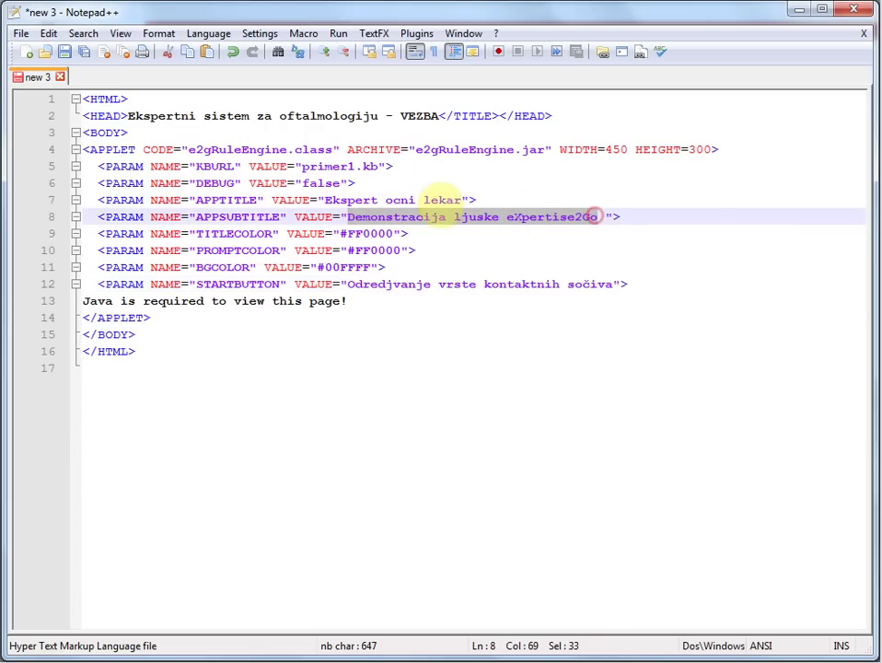
double_click(201, 199)
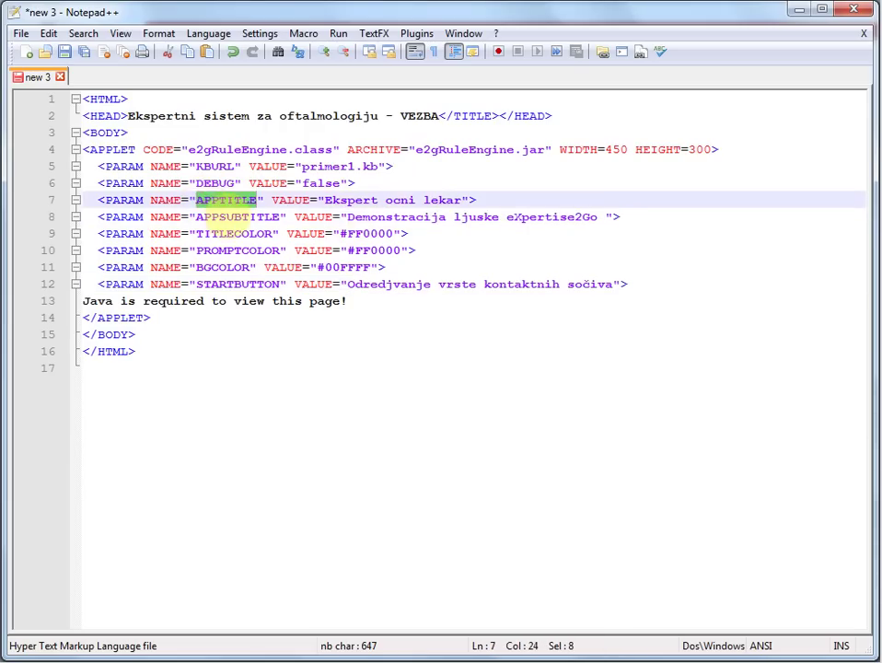
double_click(224, 217)
double_click(213, 234)
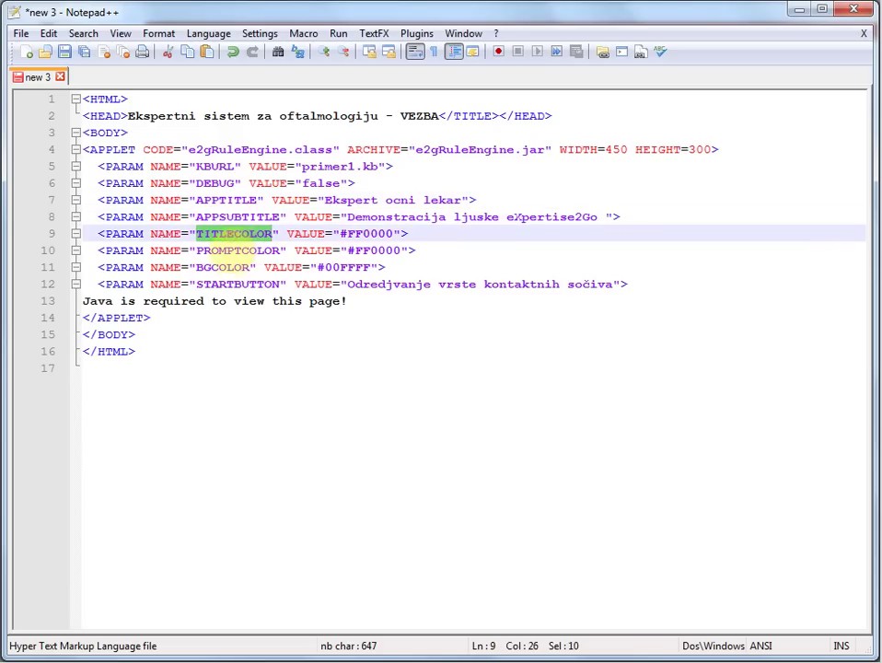